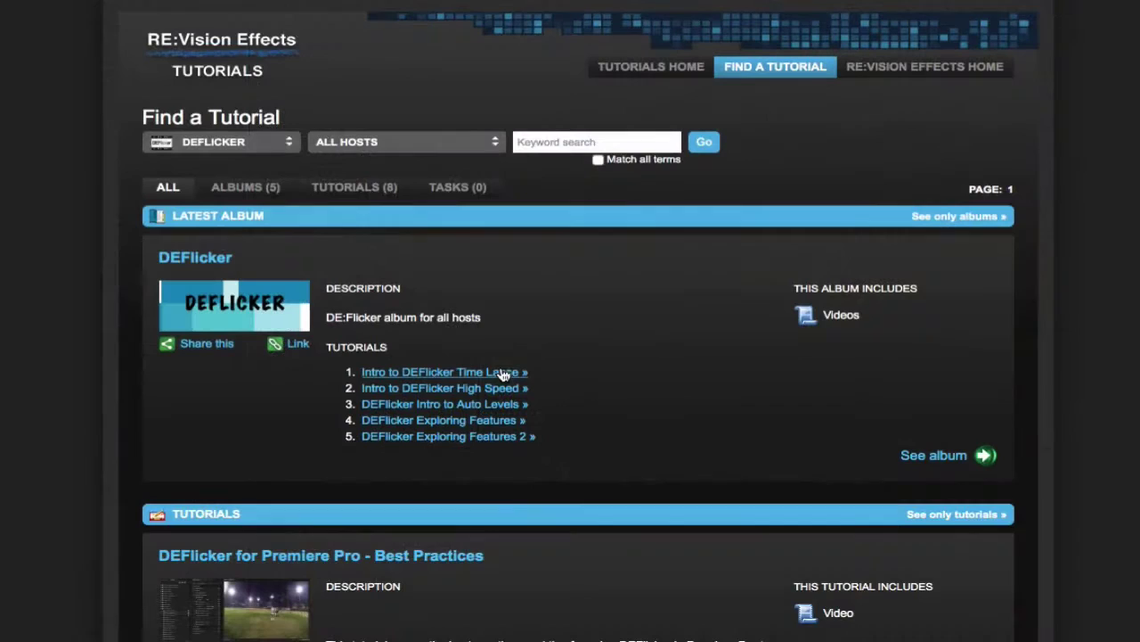
Step through the Time Lapse, High Speed, Auto Levels and Exploring Features DEFlicker tutorials, ending on Exploring Features 2
click(502, 370)
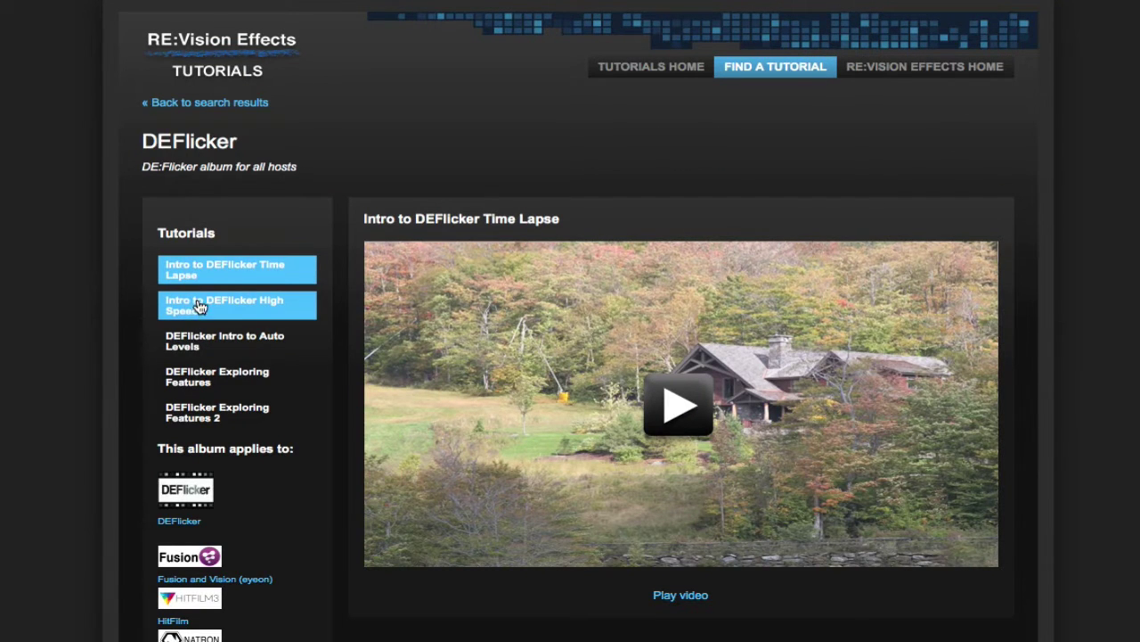
click(194, 311)
click(194, 344)
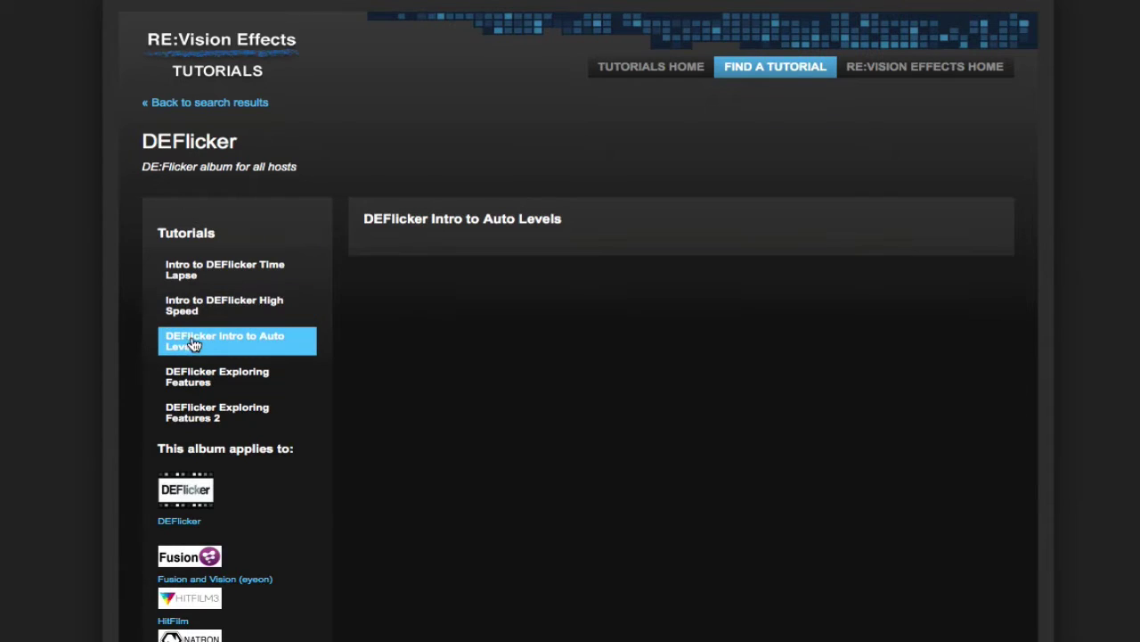
click(198, 383)
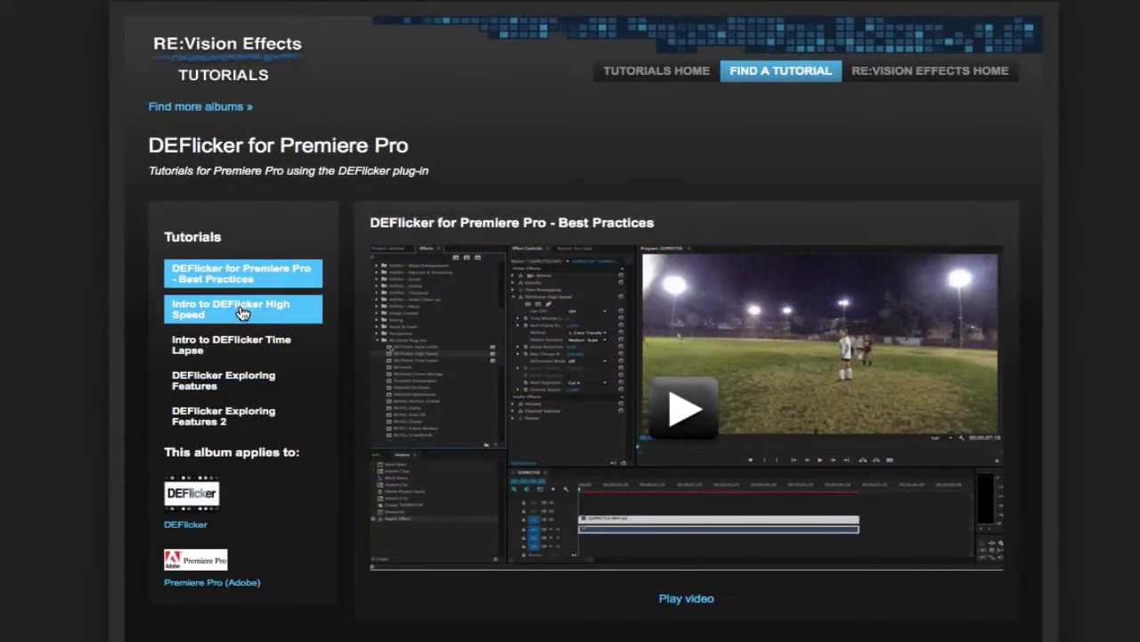
click(241, 311)
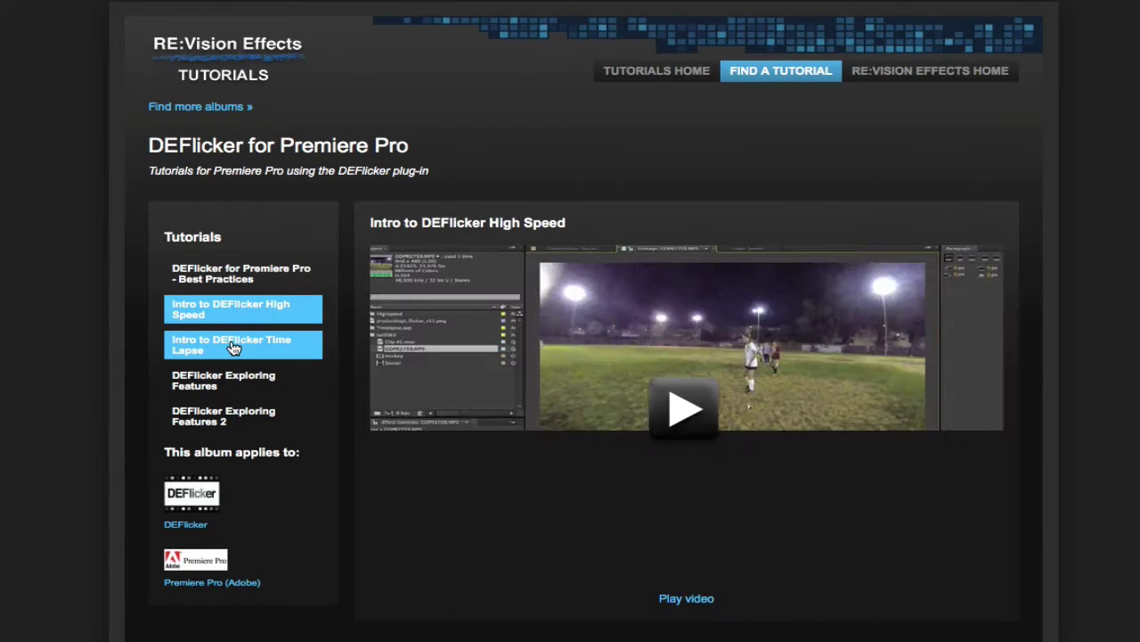
click(234, 348)
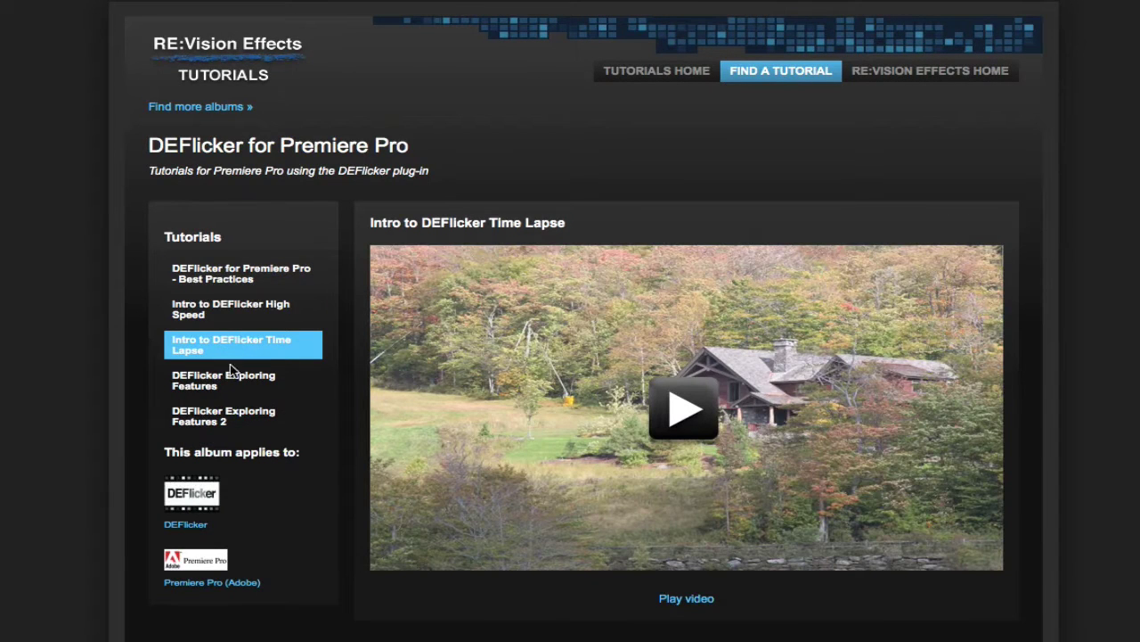
click(232, 381)
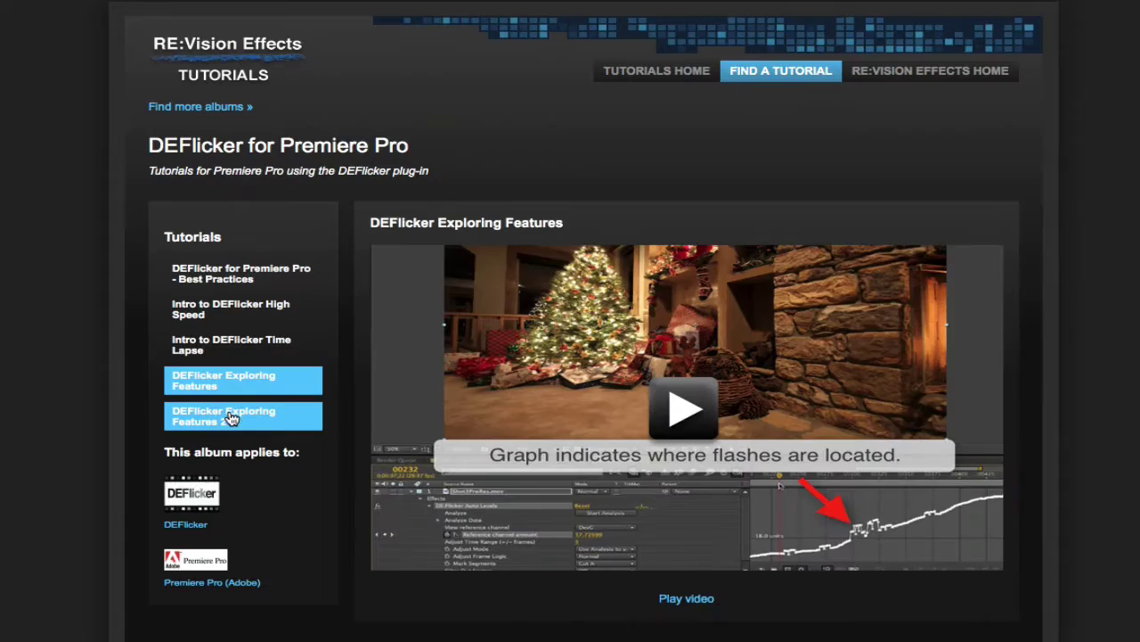
click(233, 417)
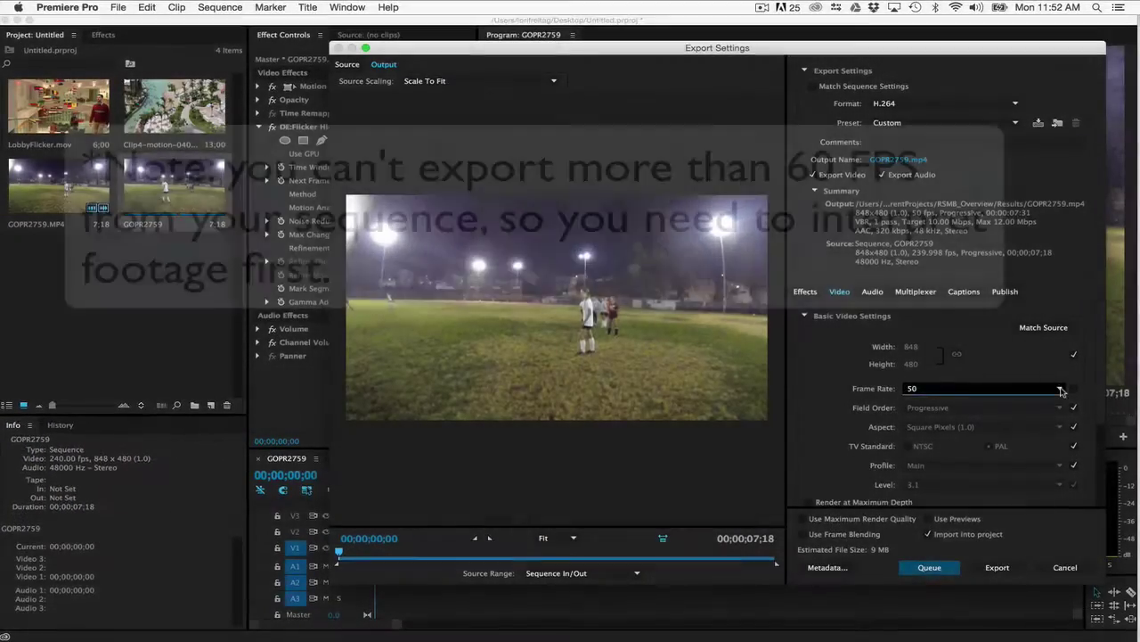
Review the export frame rates keeping 50 fps, then select GOPR2759.MP4 and bring up the File commands
click(1060, 388)
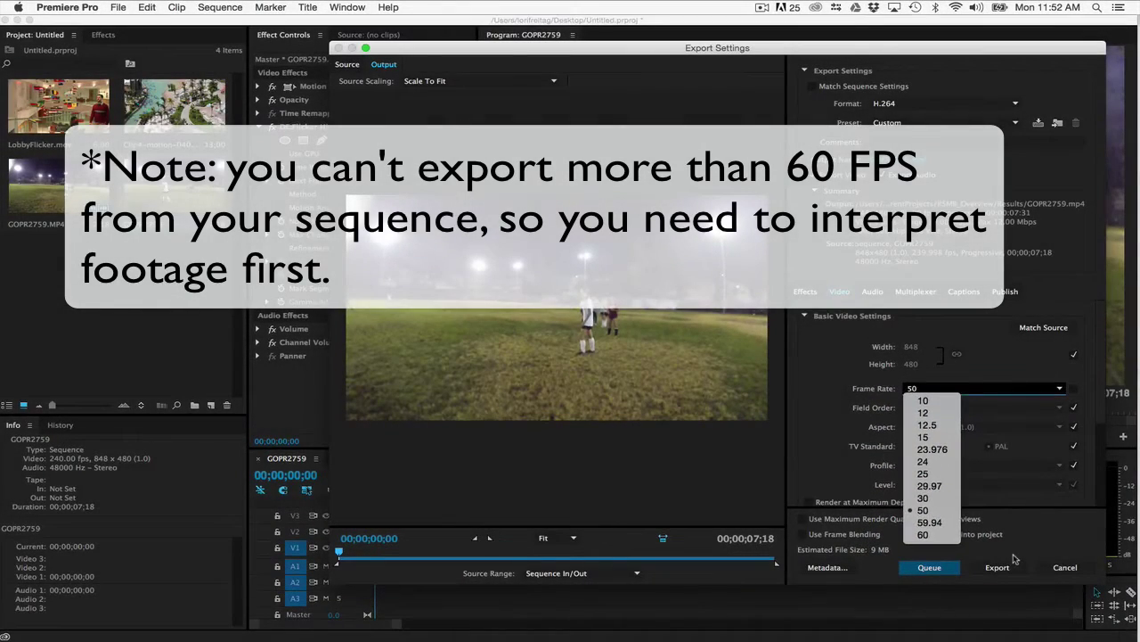
click(1072, 443)
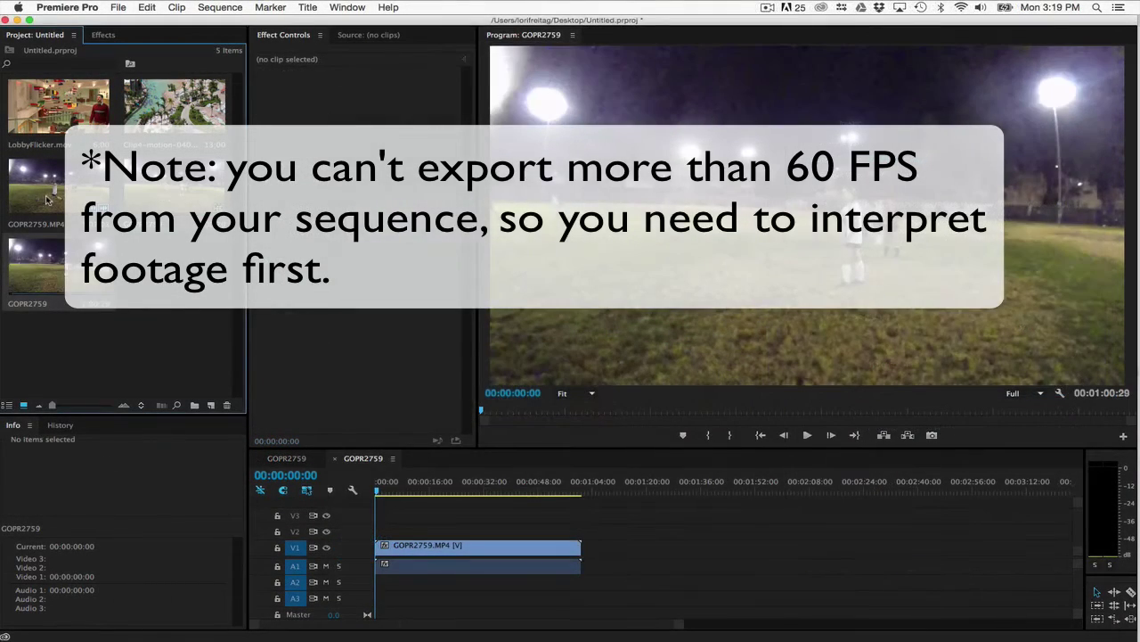
click(47, 199)
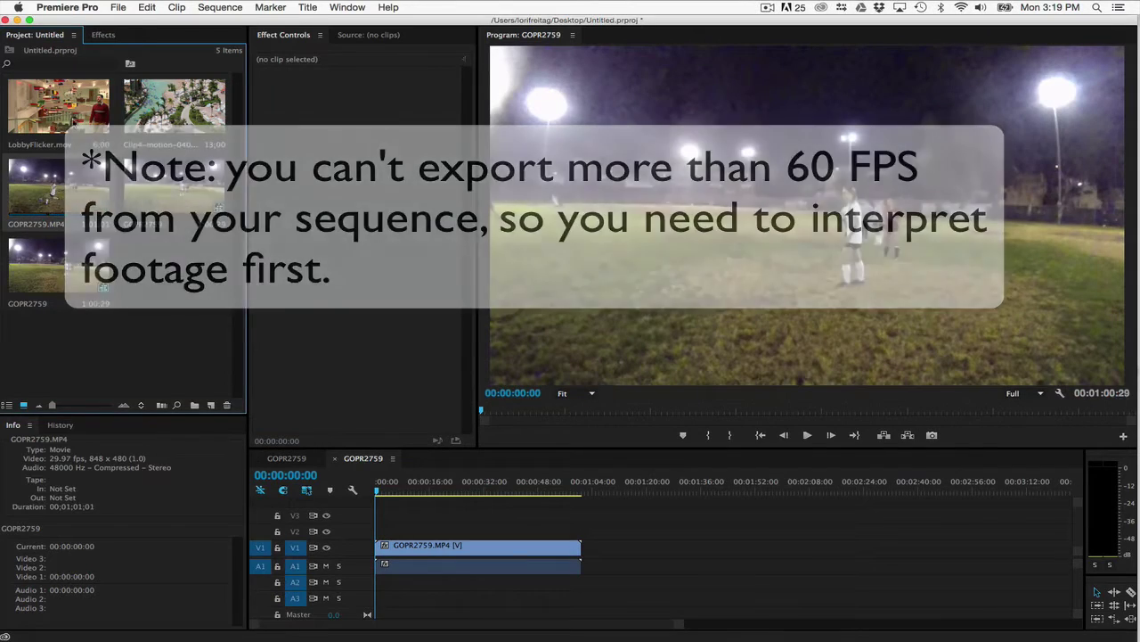
click(119, 8)
Interpret the orig.MP4 footage with an assumed frame rate of 29.97 fps
mouse_move(124, 22)
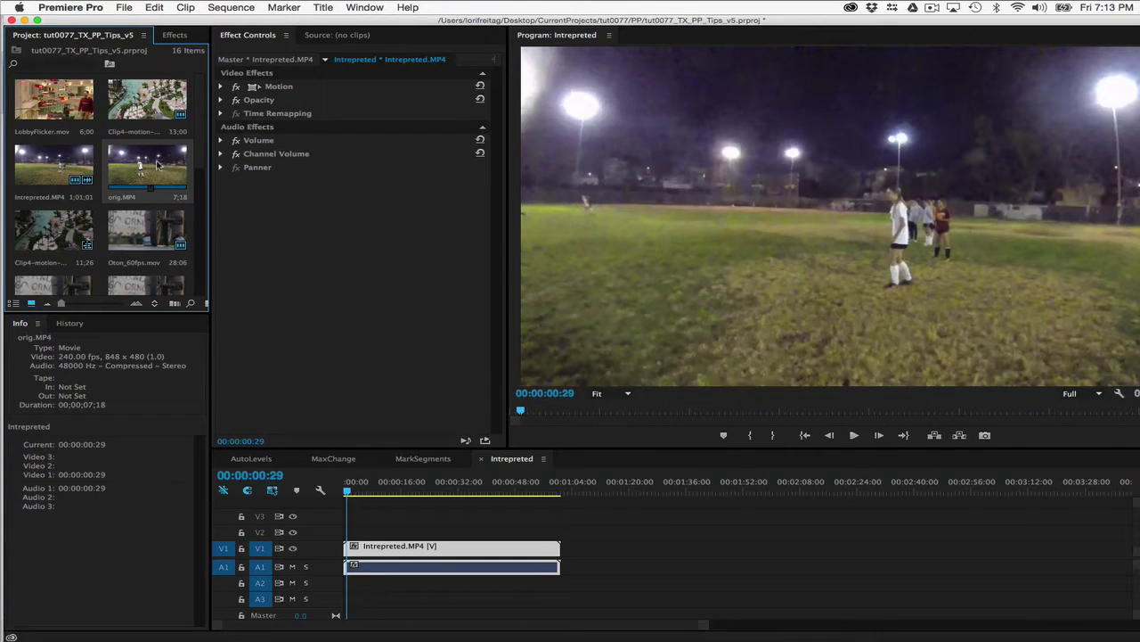
right_click(157, 164)
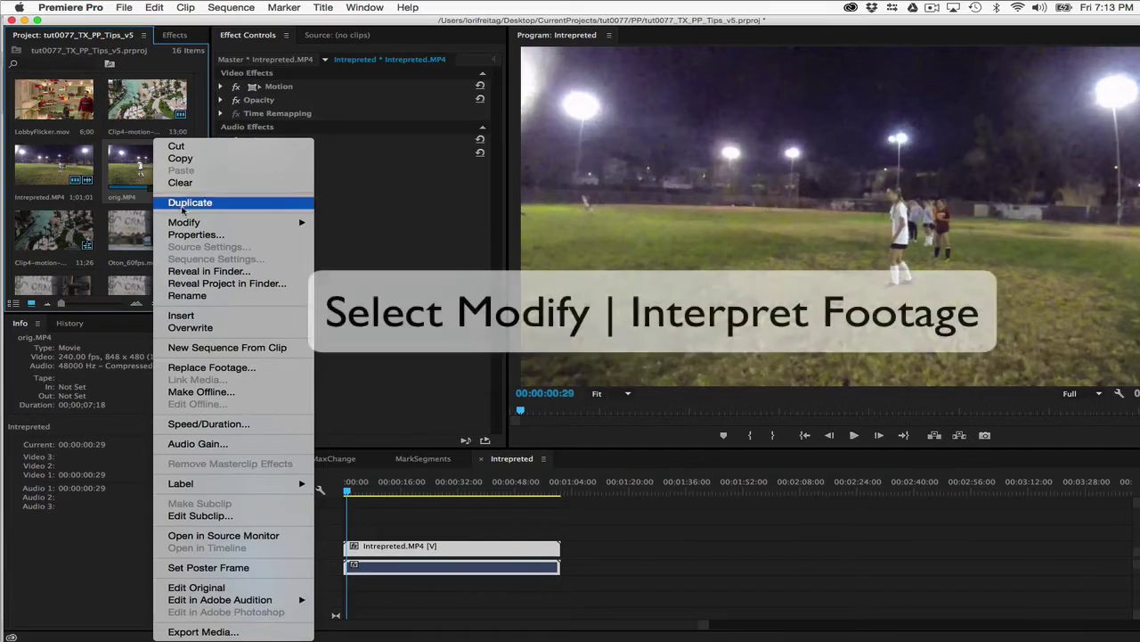
mouse_move(189, 223)
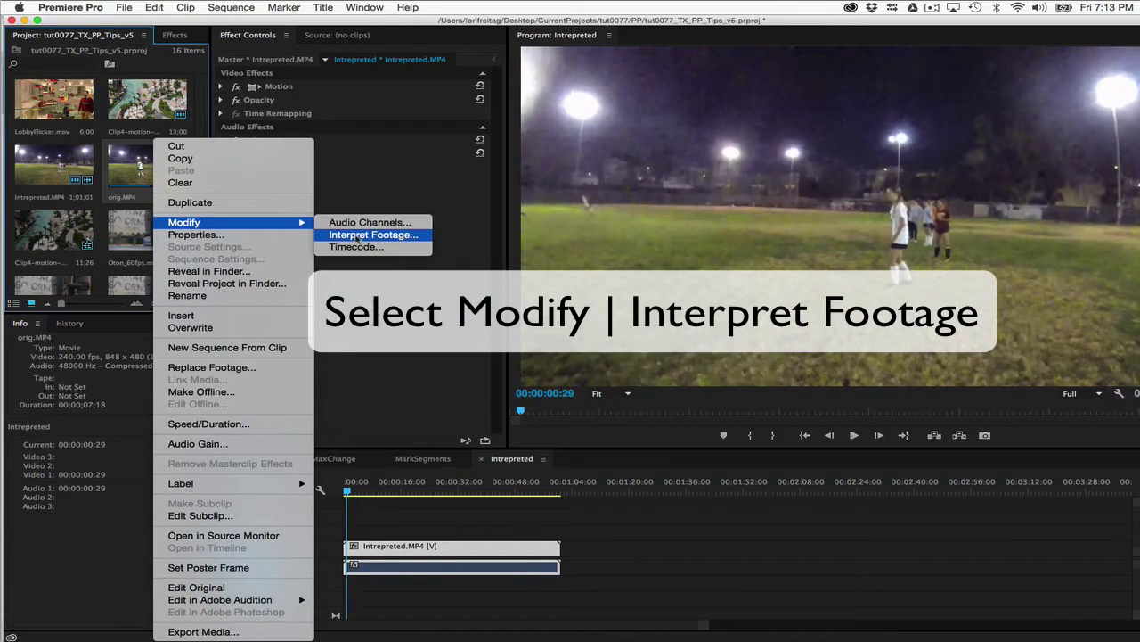
click(356, 235)
click(435, 212)
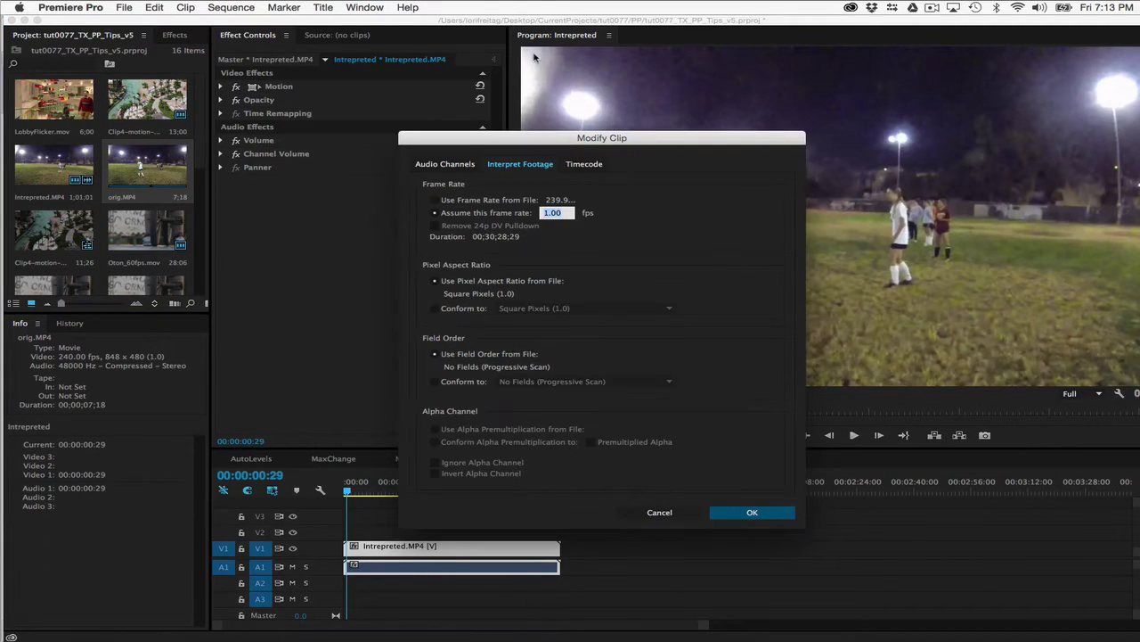
text(29.97)
Confirm the 29.97 fps interpretation, build a GOPR2759 sequence from GOPR2759.MP4, and play it
key(Return)
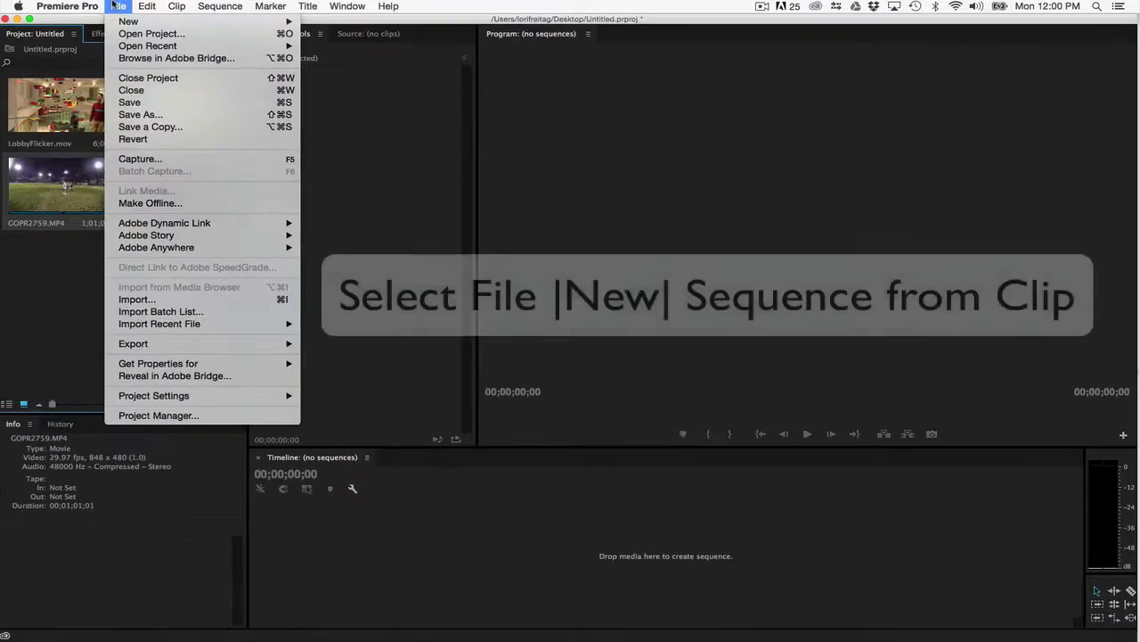
mouse_move(124, 25)
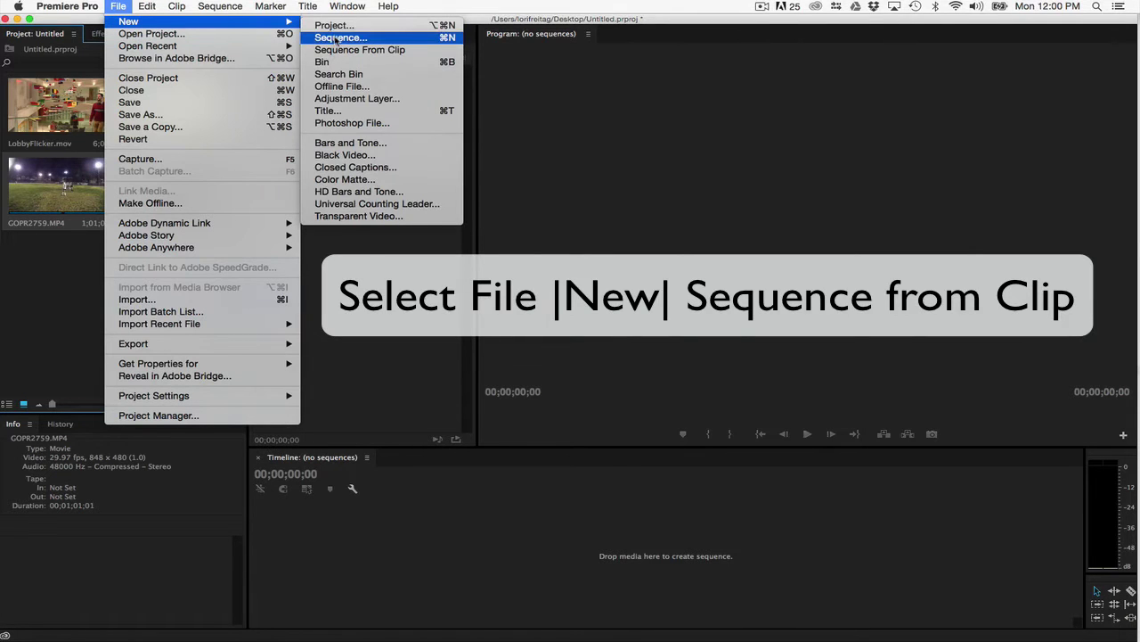
click(333, 50)
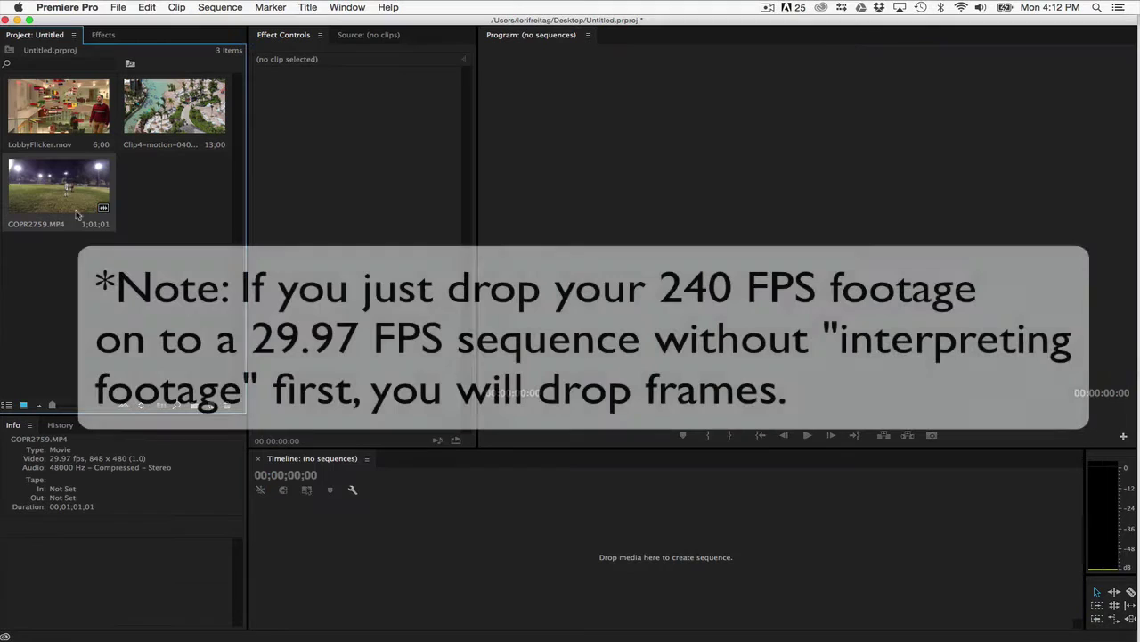
drag(78, 205, 378, 545)
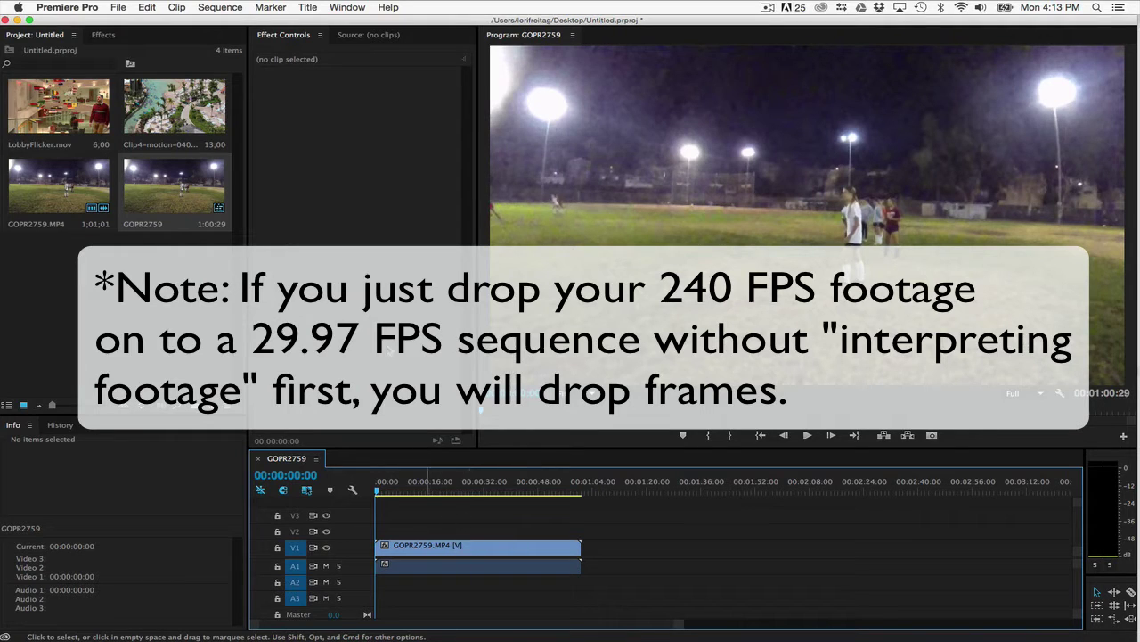
key(space)
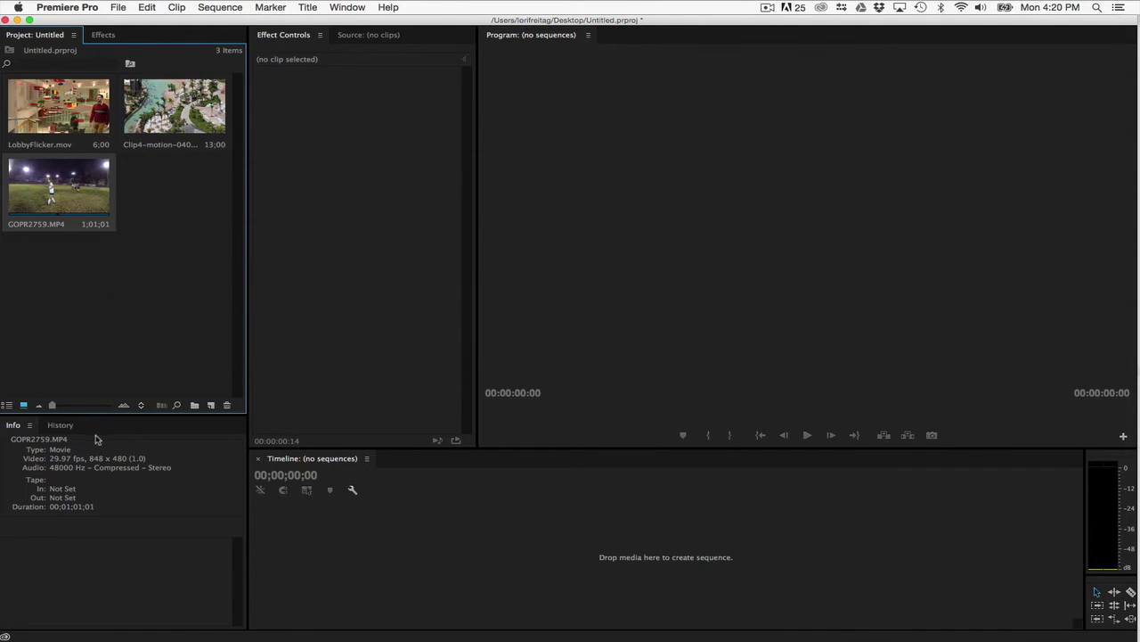
Change the Indeterminate Media Timebase in Media preferences so GOPR2759.MP4 reads 240 fps
click(70, 7)
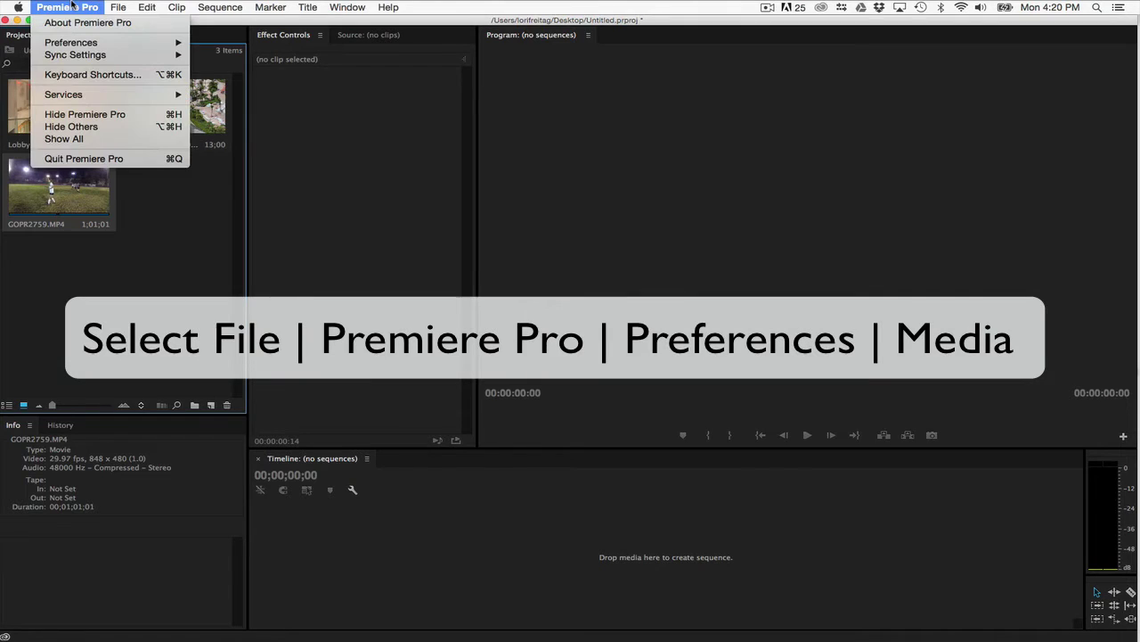
mouse_move(89, 42)
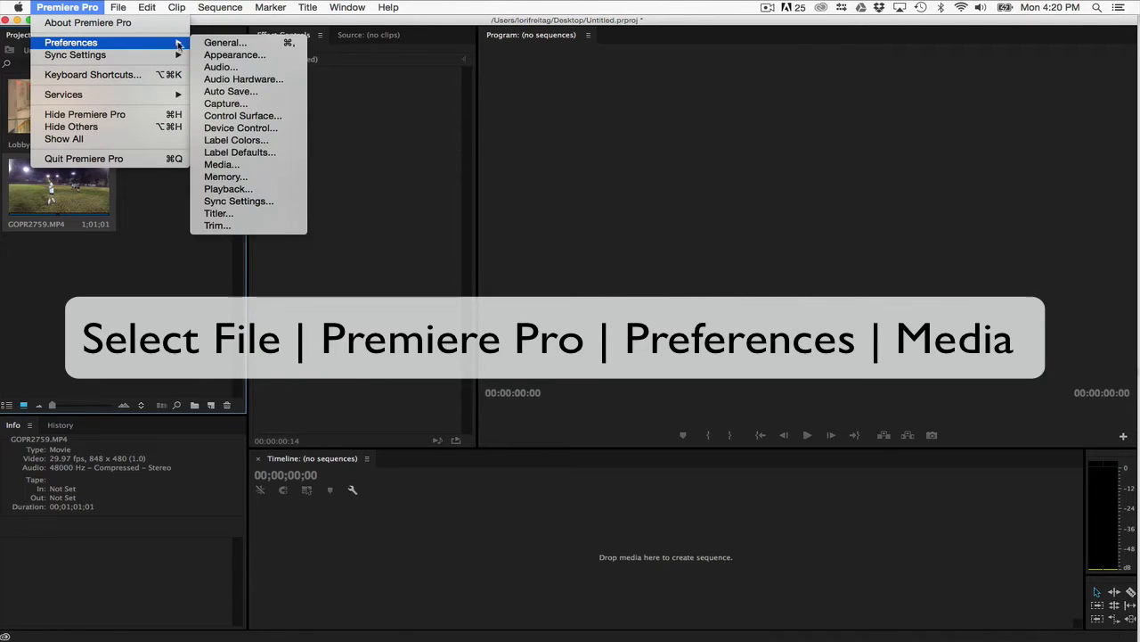
click(218, 164)
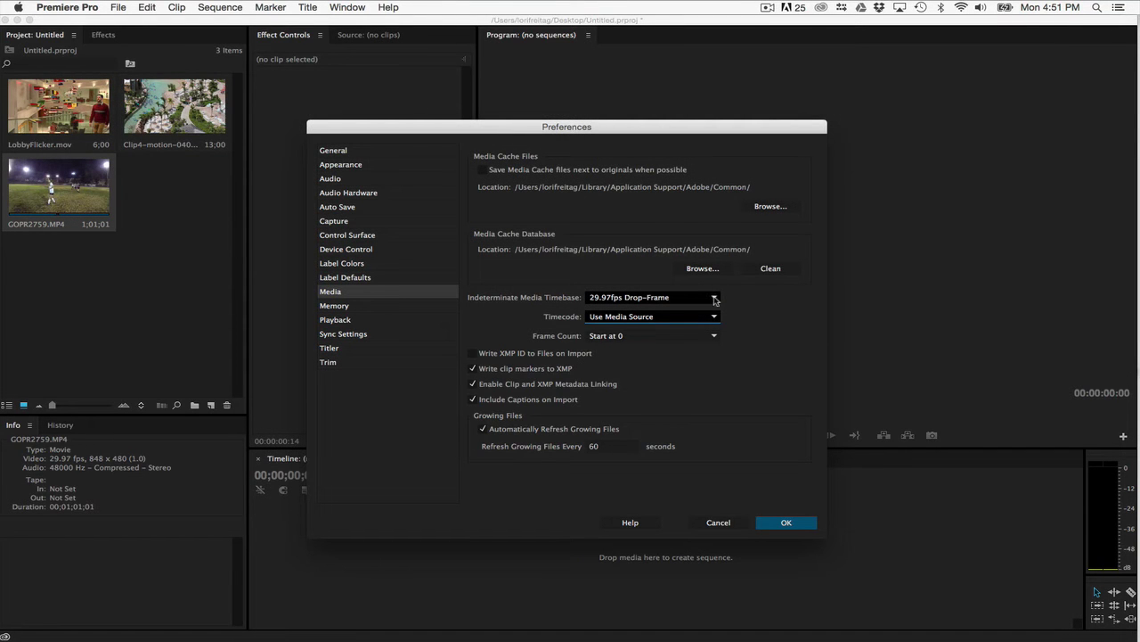
click(713, 297)
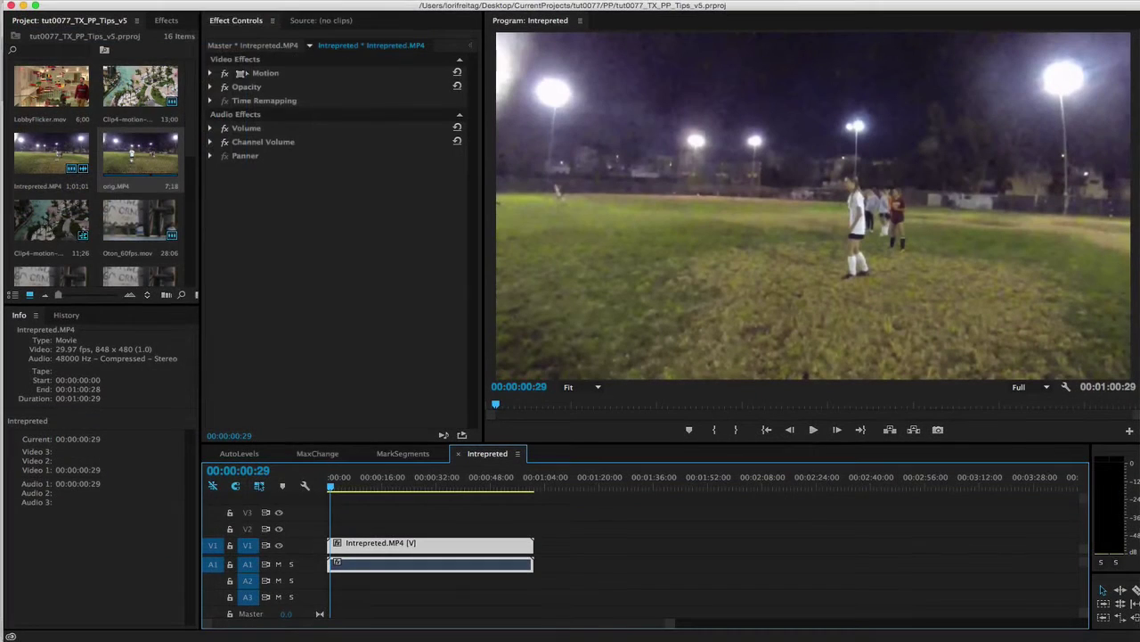
Review the sequence timebase choices in Sequence Settings, keeping the Intrepreted sequence at 29.97 fps
click(223, 0)
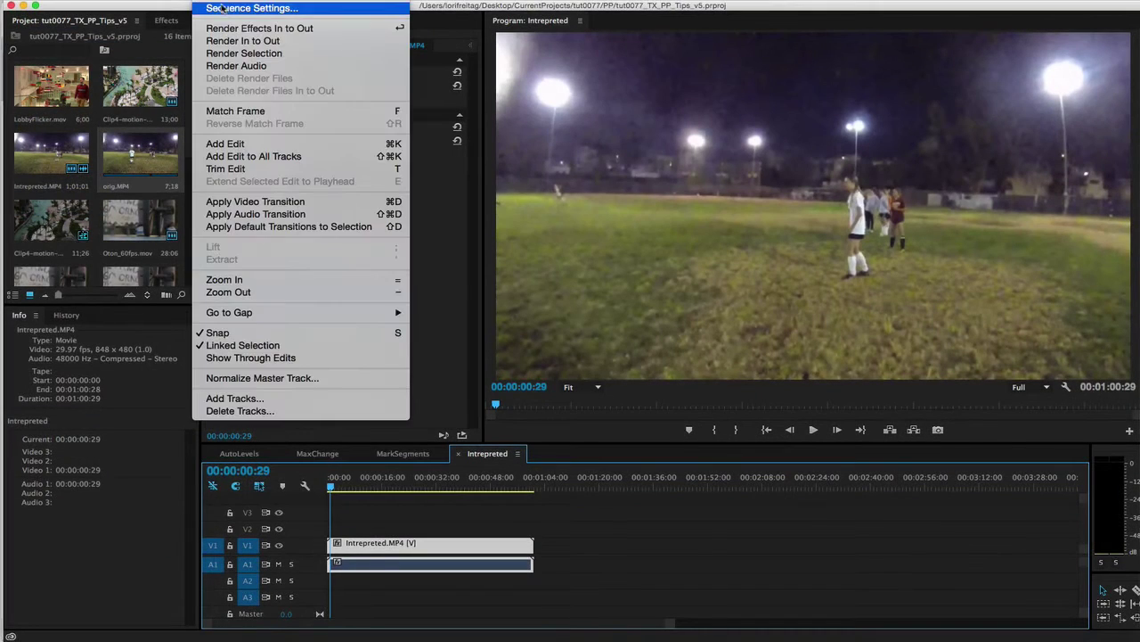
click(223, 11)
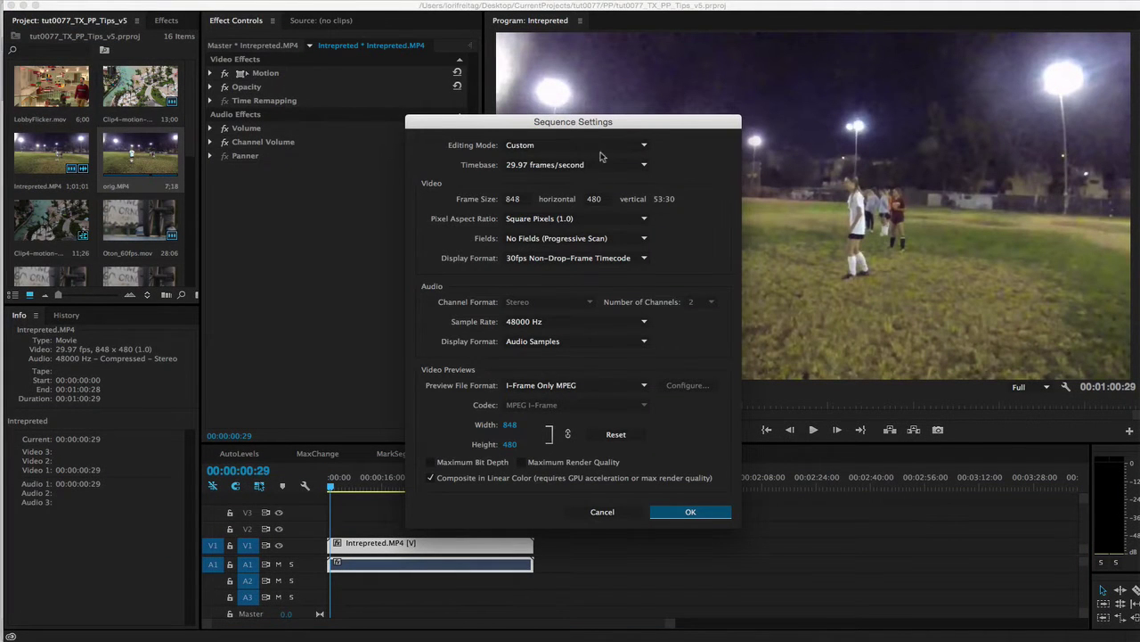
click(607, 165)
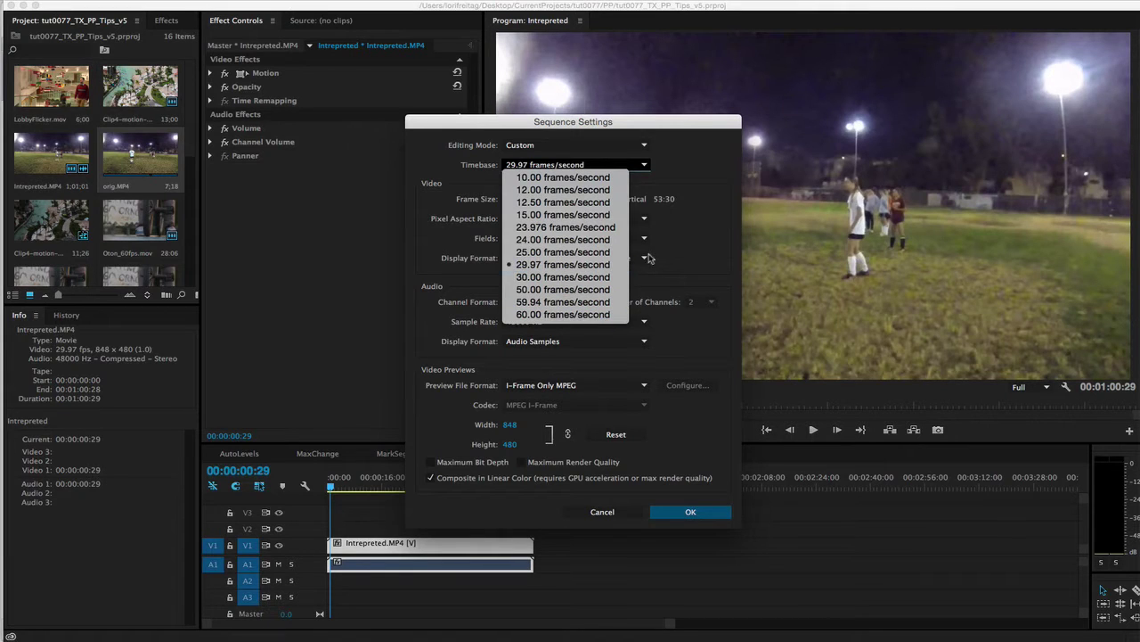
click(705, 248)
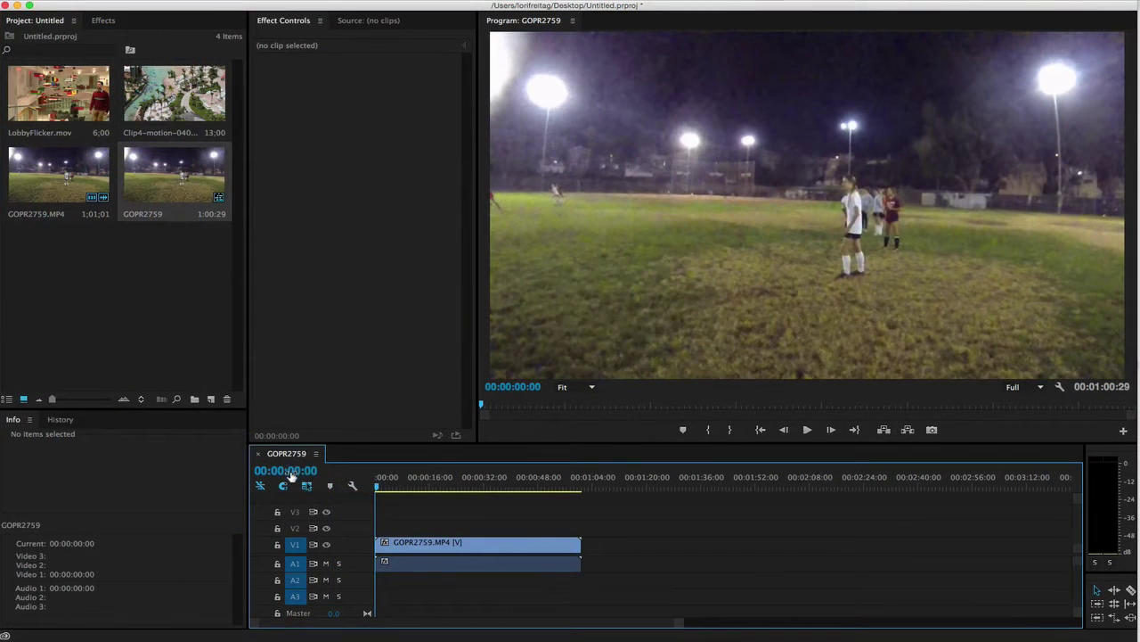
Display timecodes as frame counts and interpret GOPR2759.MP4 footage at 29.97 fps
right_click(292, 476)
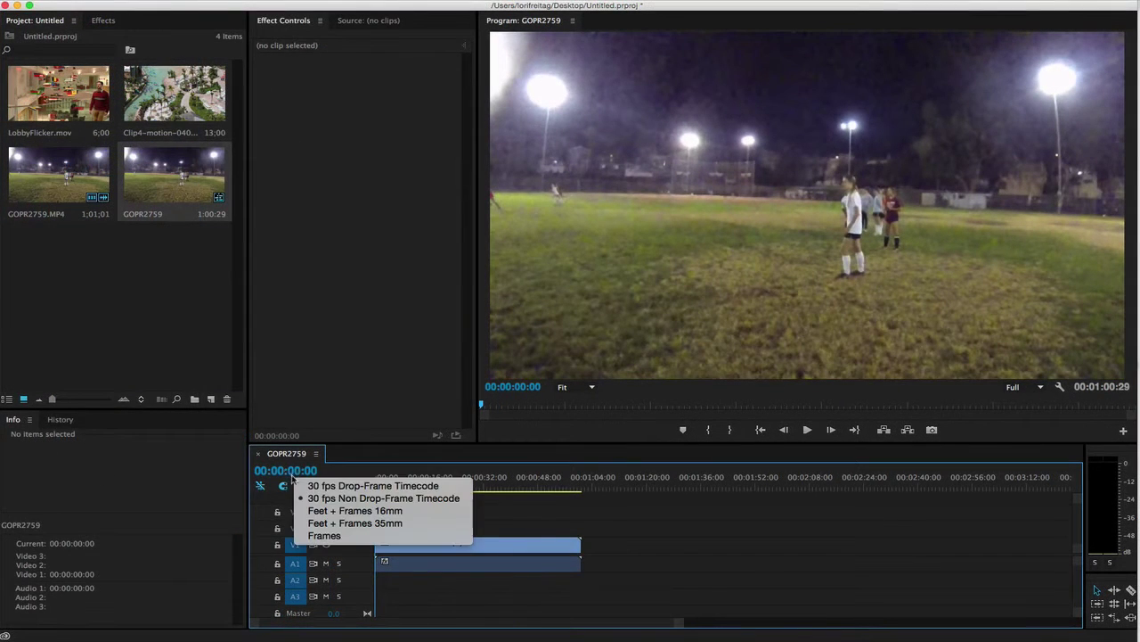
click(319, 537)
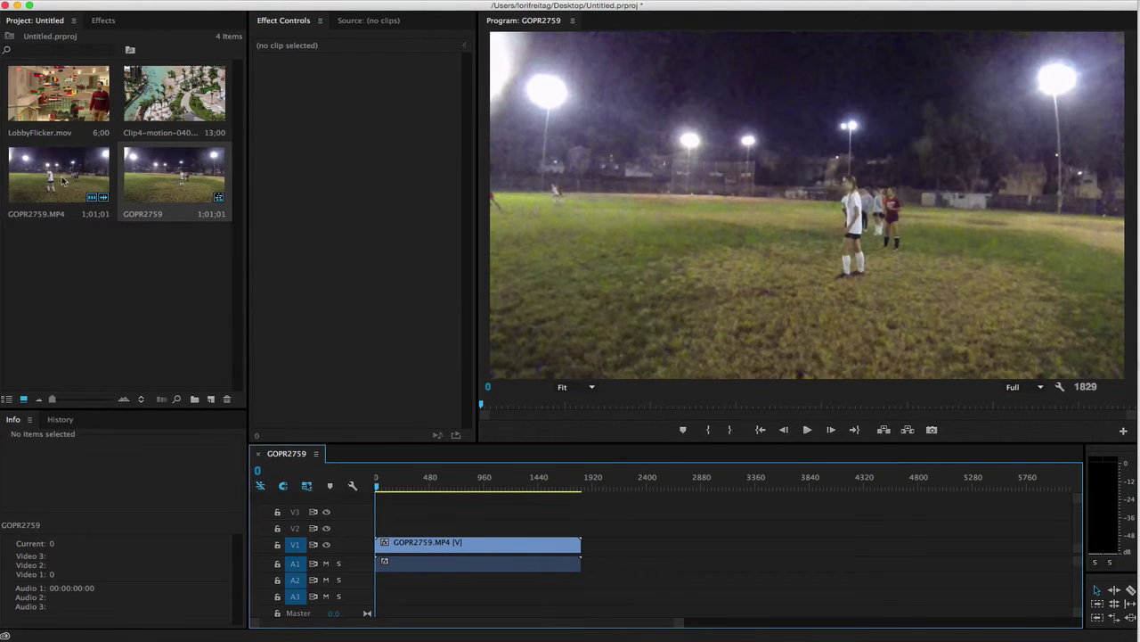
click(64, 182)
right_click(64, 183)
mouse_move(143, 210)
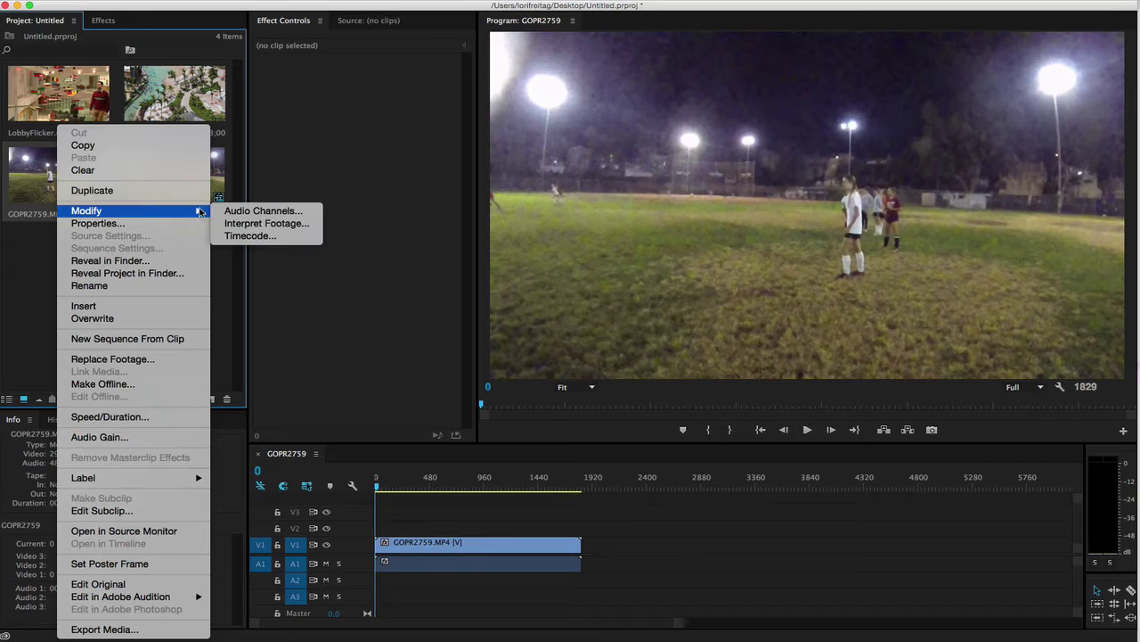
click(237, 224)
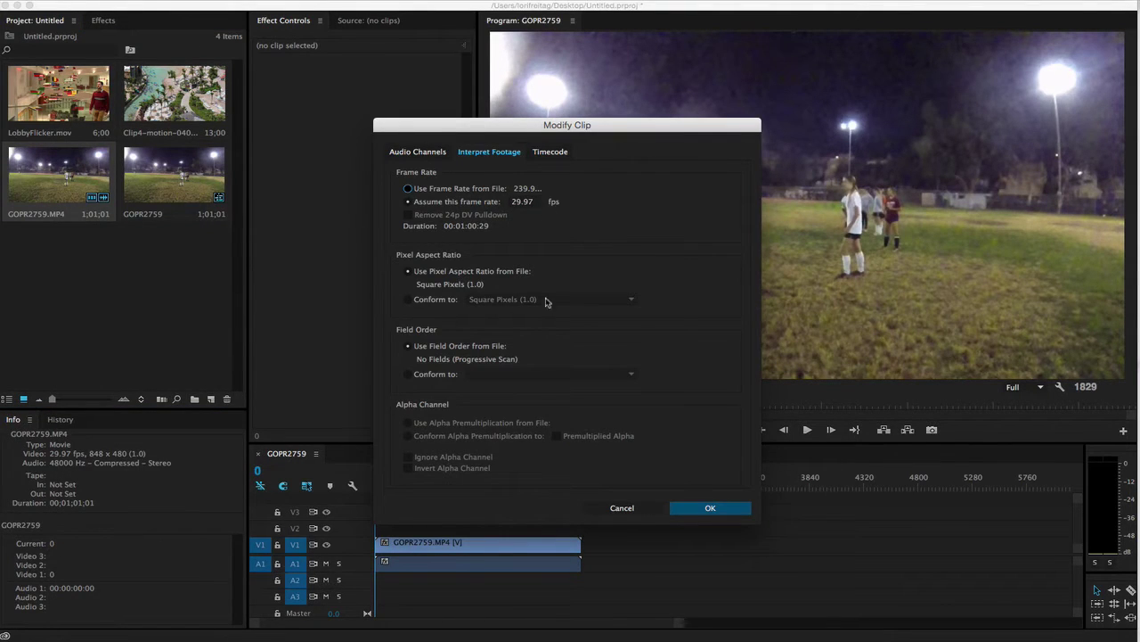
click(720, 508)
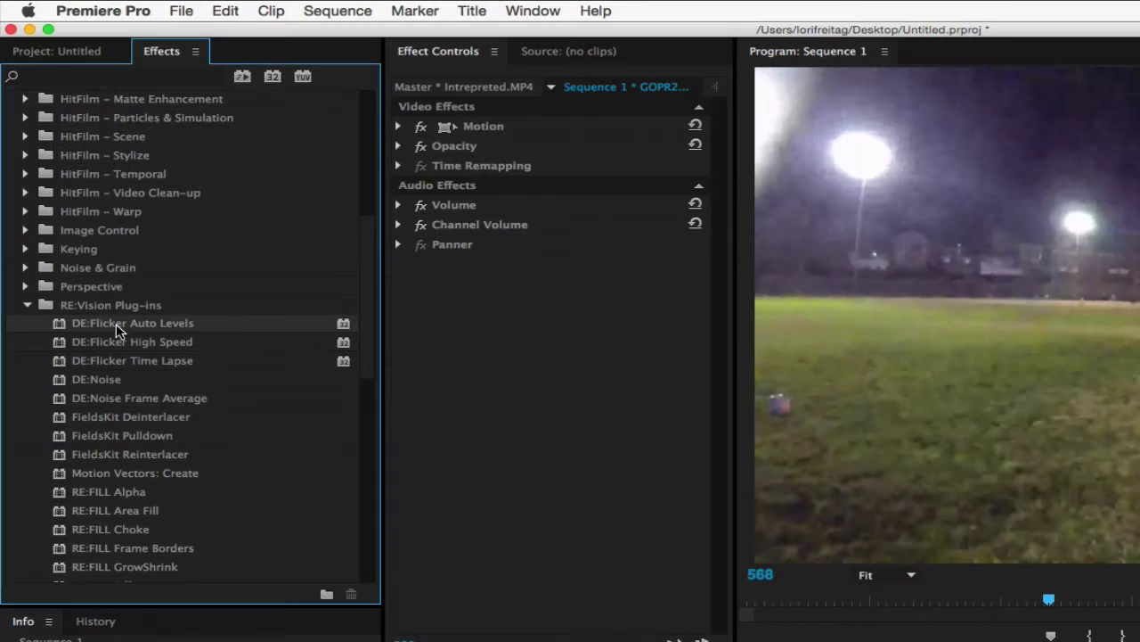
Inspect the DE:Flicker High Speed and Time Lapse effects before returning to the project's clips
click(129, 343)
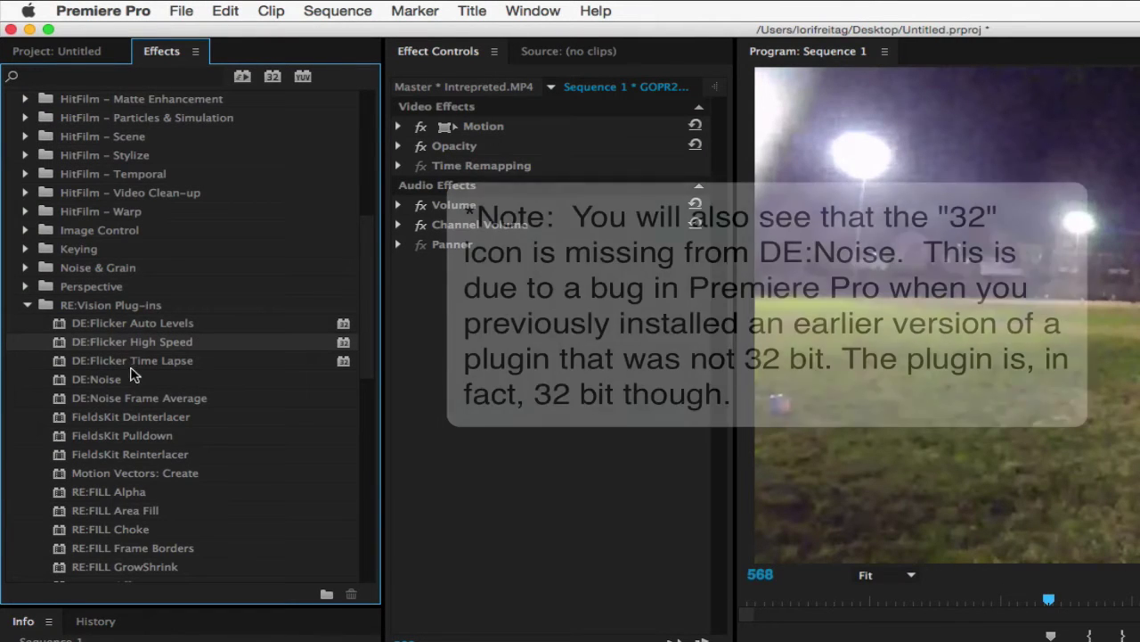
click(136, 367)
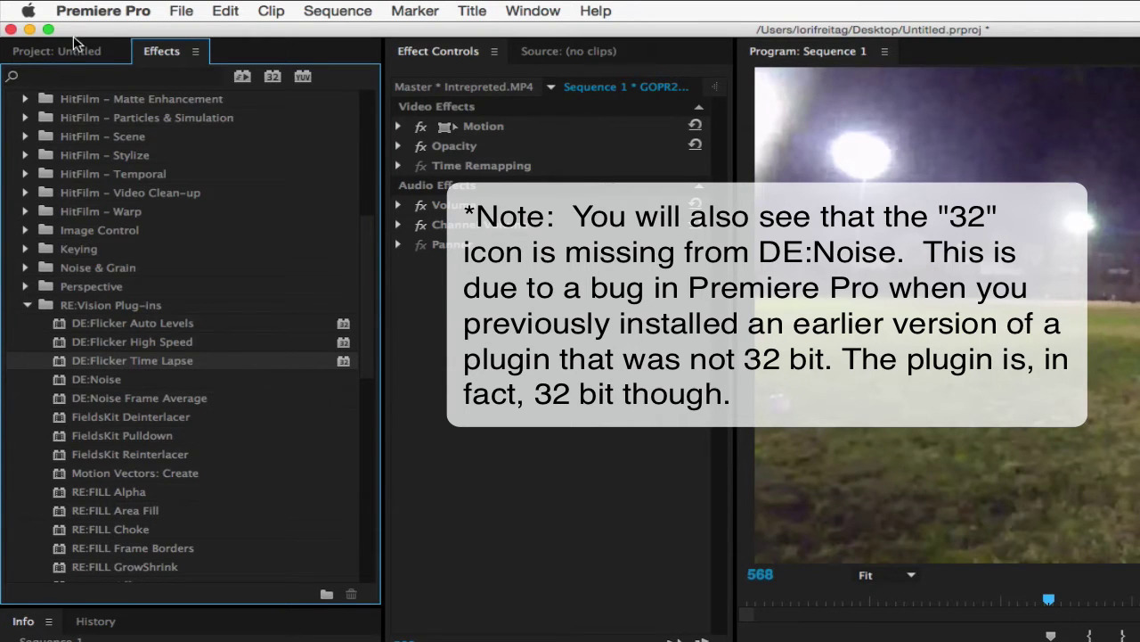
click(72, 54)
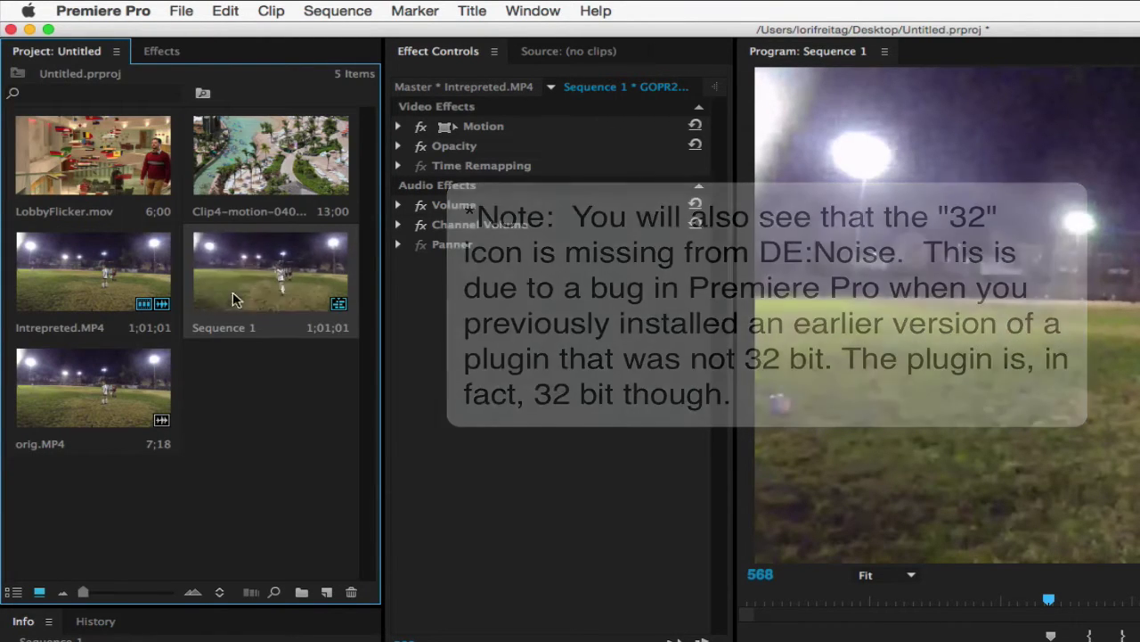
Enable Maximum Bit Depth in Sequence 1's sequence settings
click(254, 294)
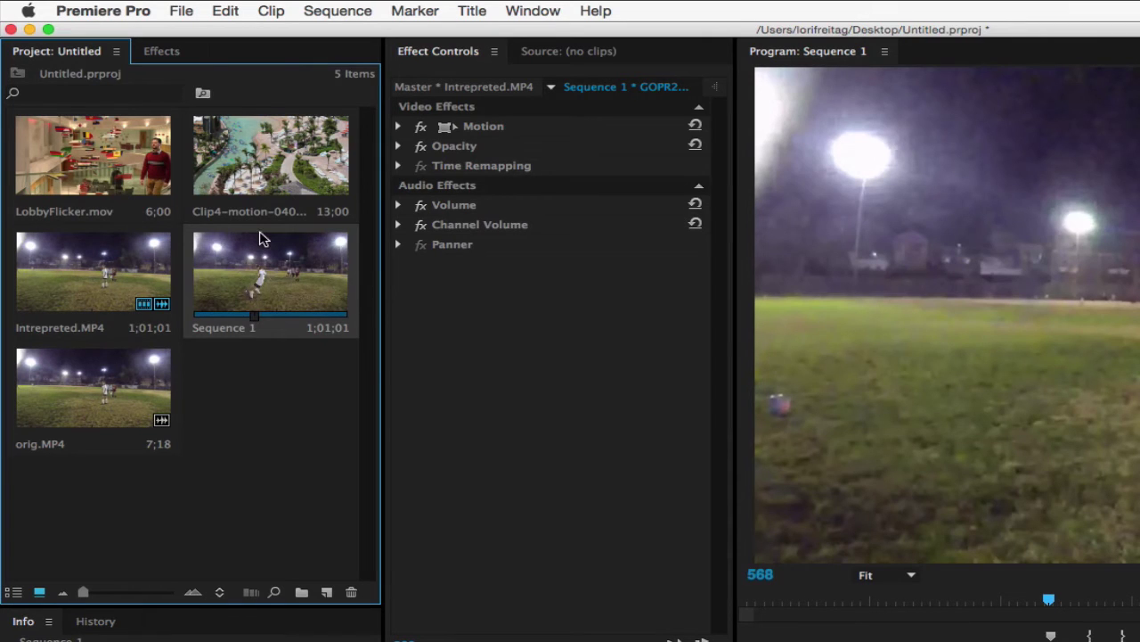
right_click(252, 278)
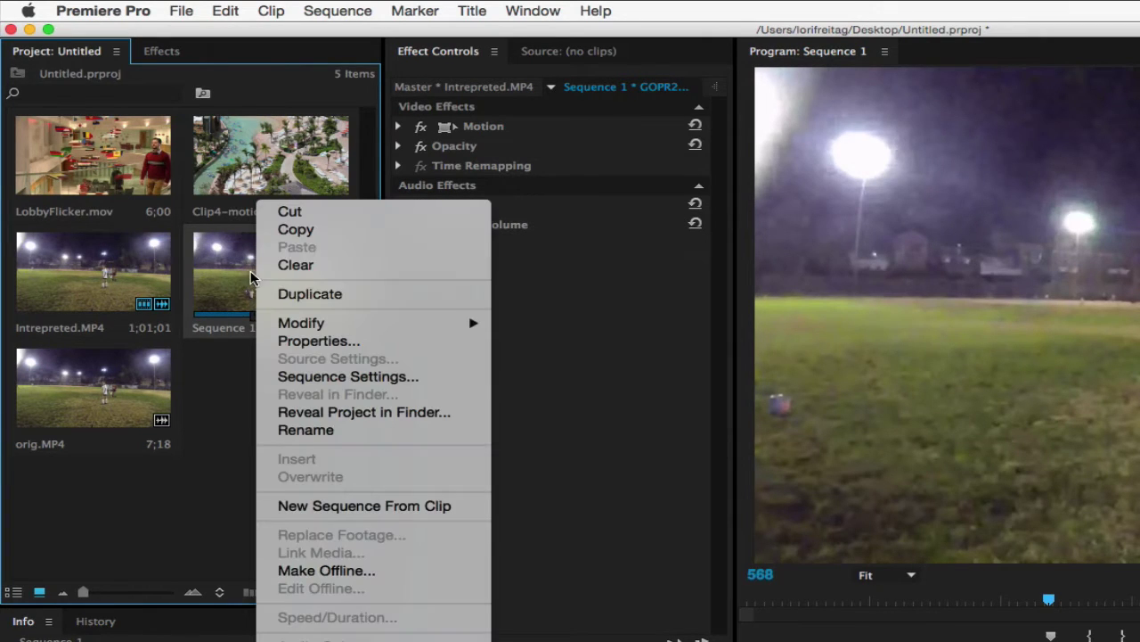
click(374, 383)
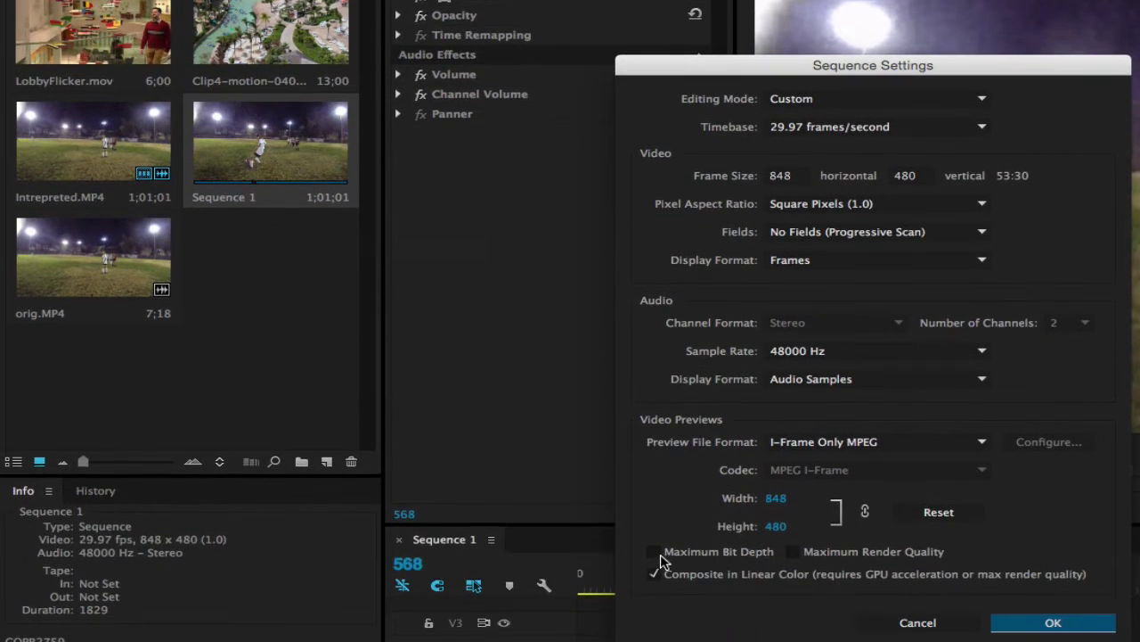
click(655, 552)
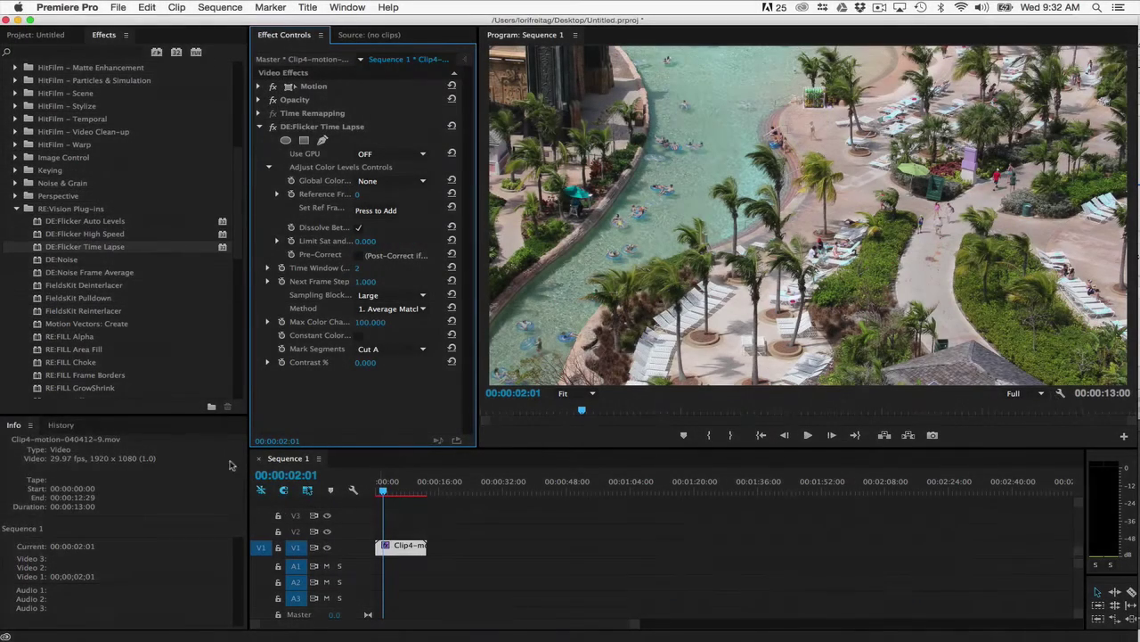
Show timecodes as frames and set the Time Lapse reference frame, resetting it after shifting Clip4 later
right_click(294, 482)
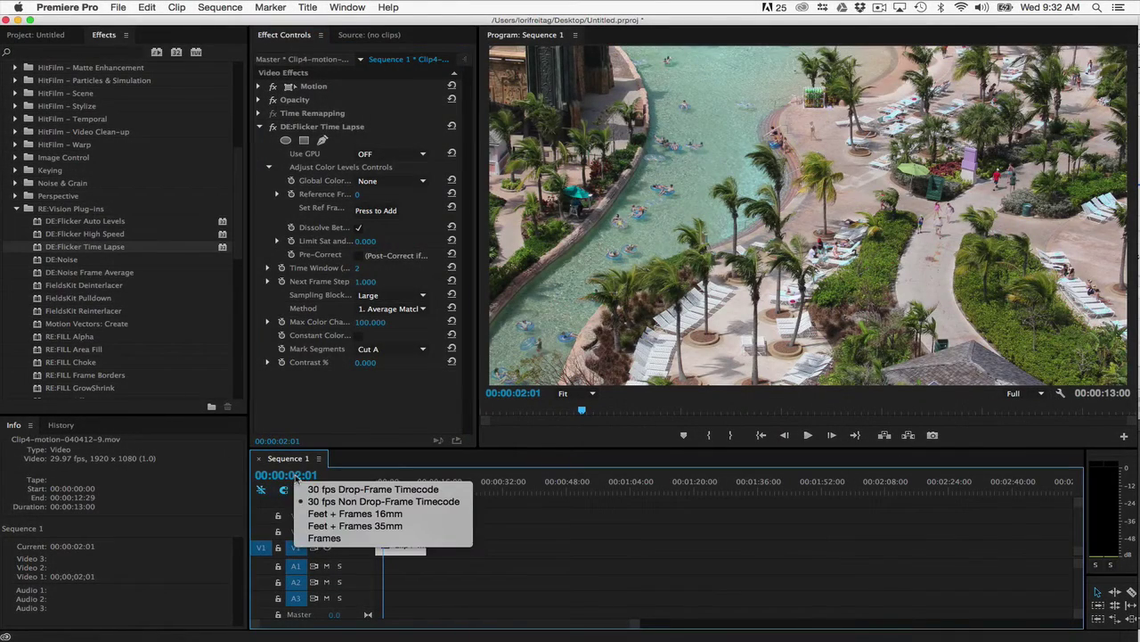
click(325, 538)
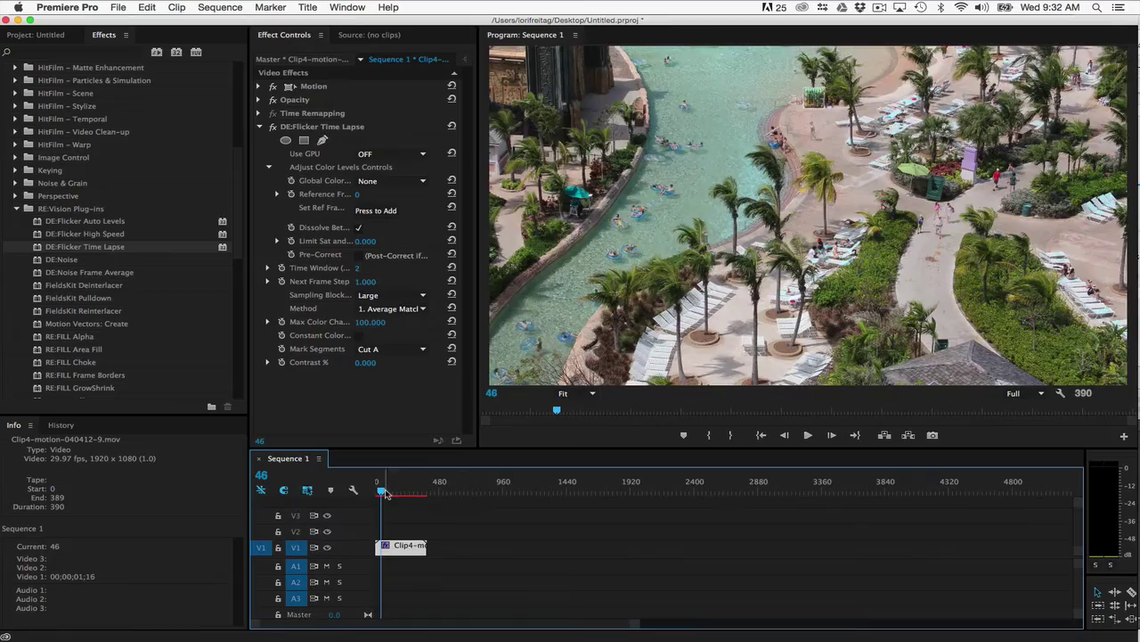
drag(385, 493, 383, 491)
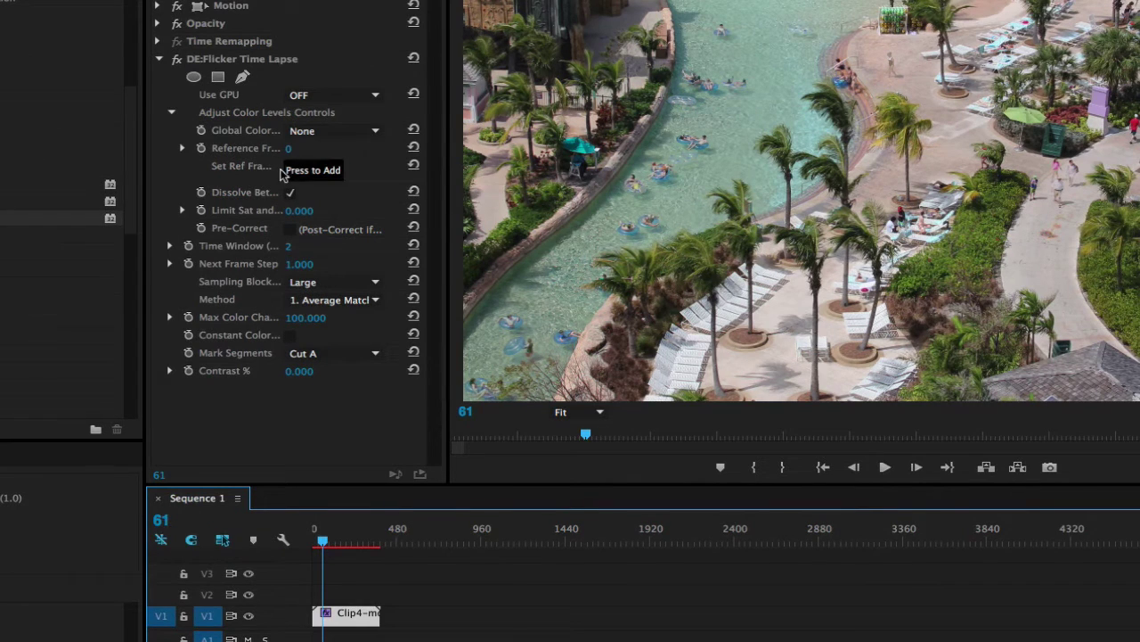
click(310, 173)
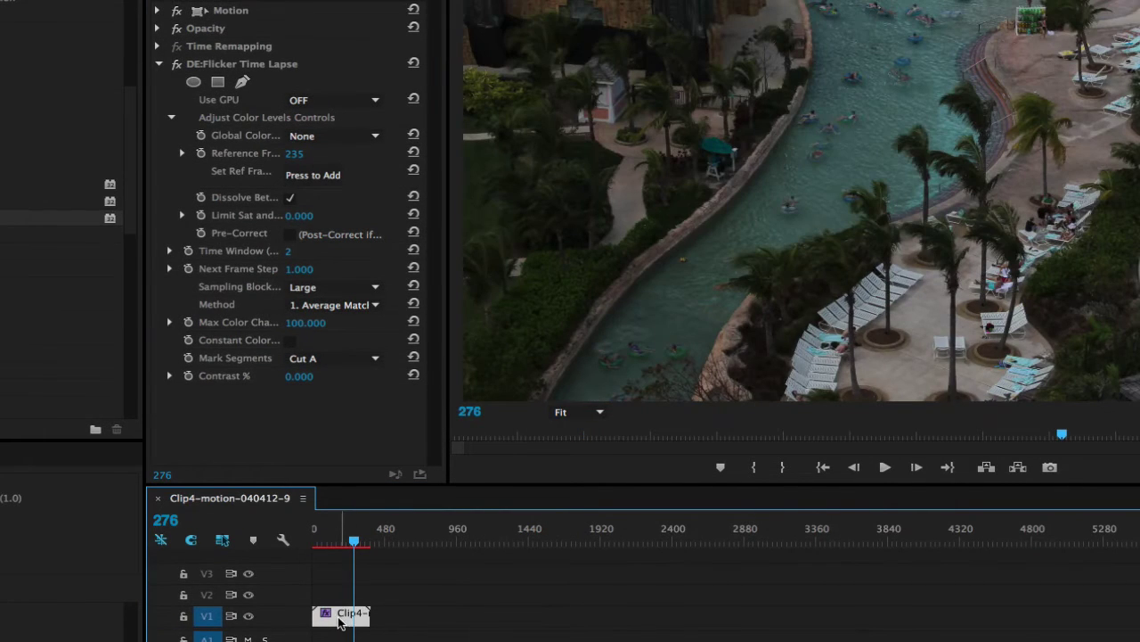
mouse_move(344, 621)
mouse_down()
mouse_move(374, 621)
mouse_move(351, 615)
mouse_move(363, 614)
mouse_up()
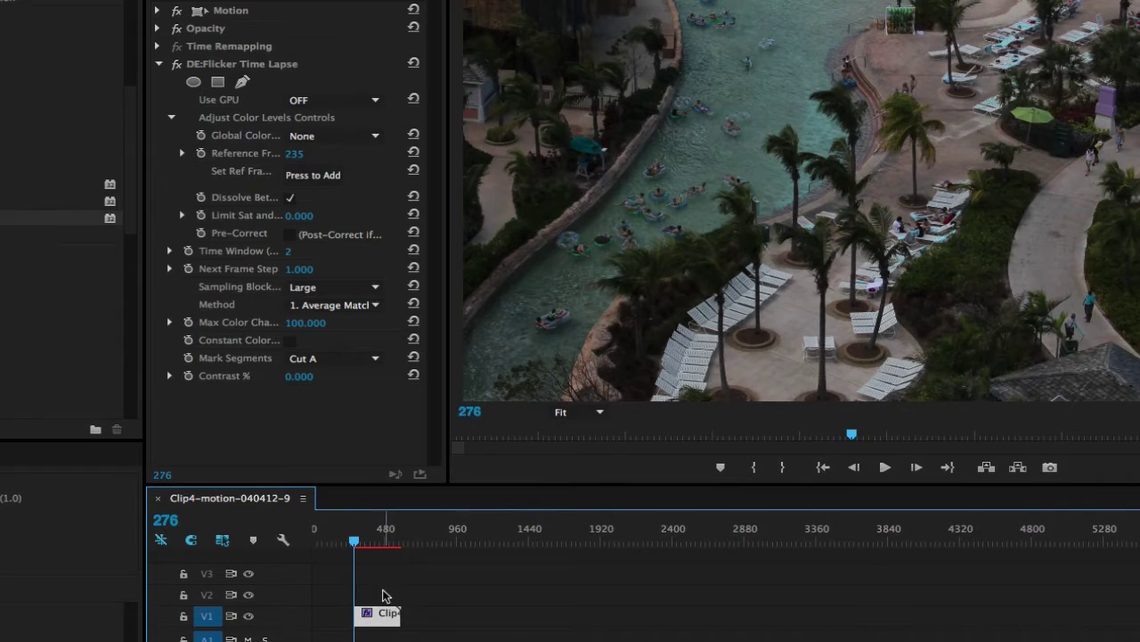
click(301, 174)
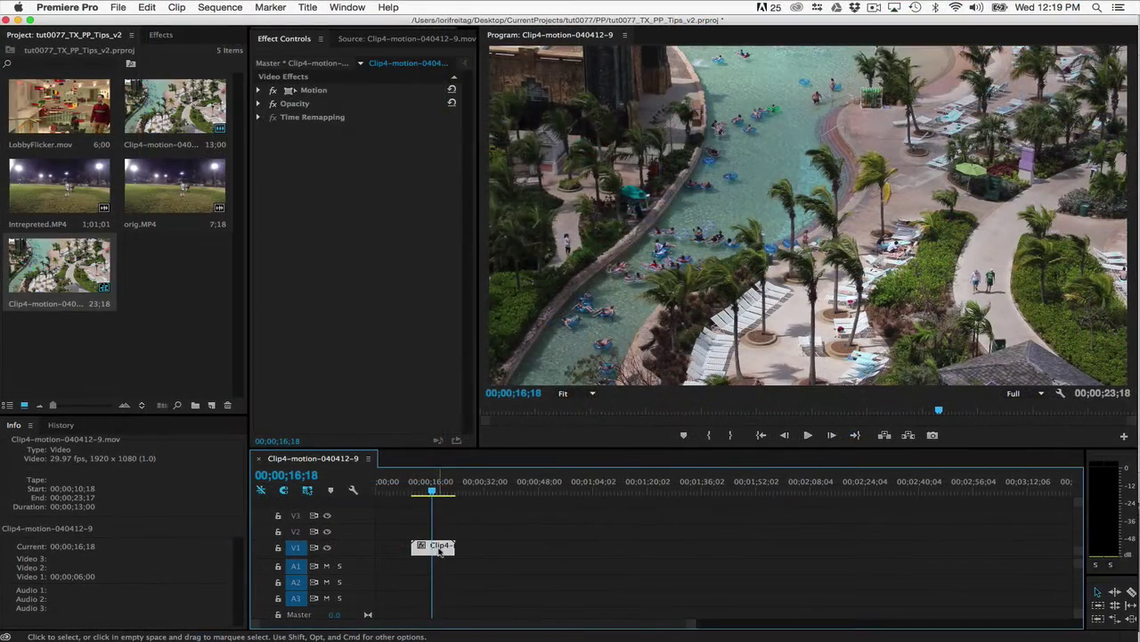
Nest the Clip4-motion-040412-9 timeline clip as Nested Sequence 05
right_click(424, 549)
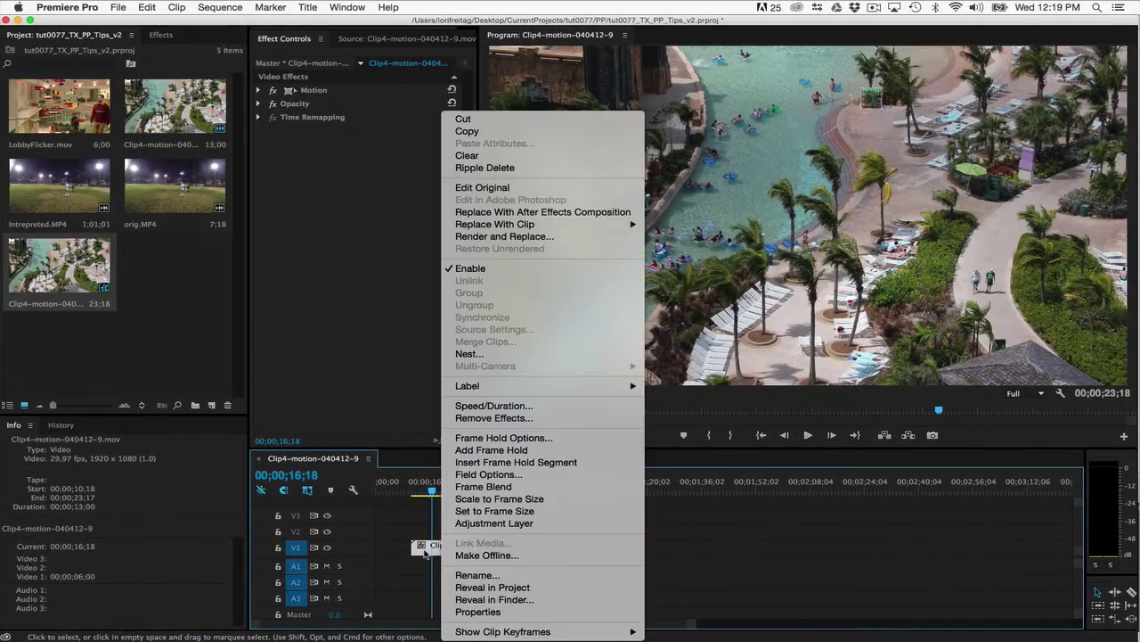
click(482, 359)
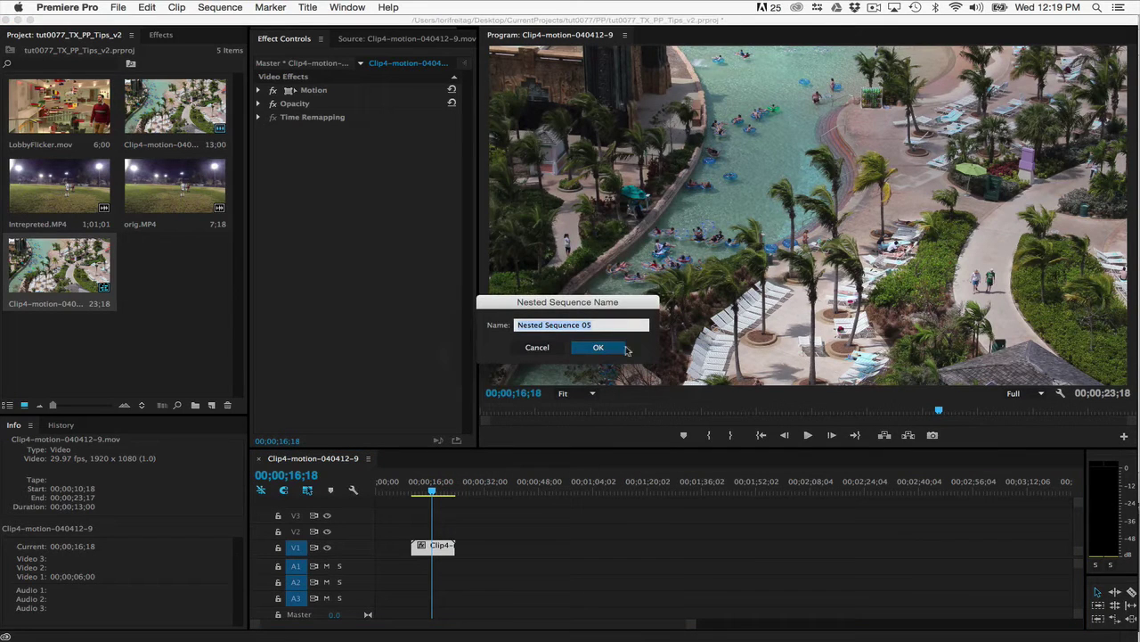
click(609, 352)
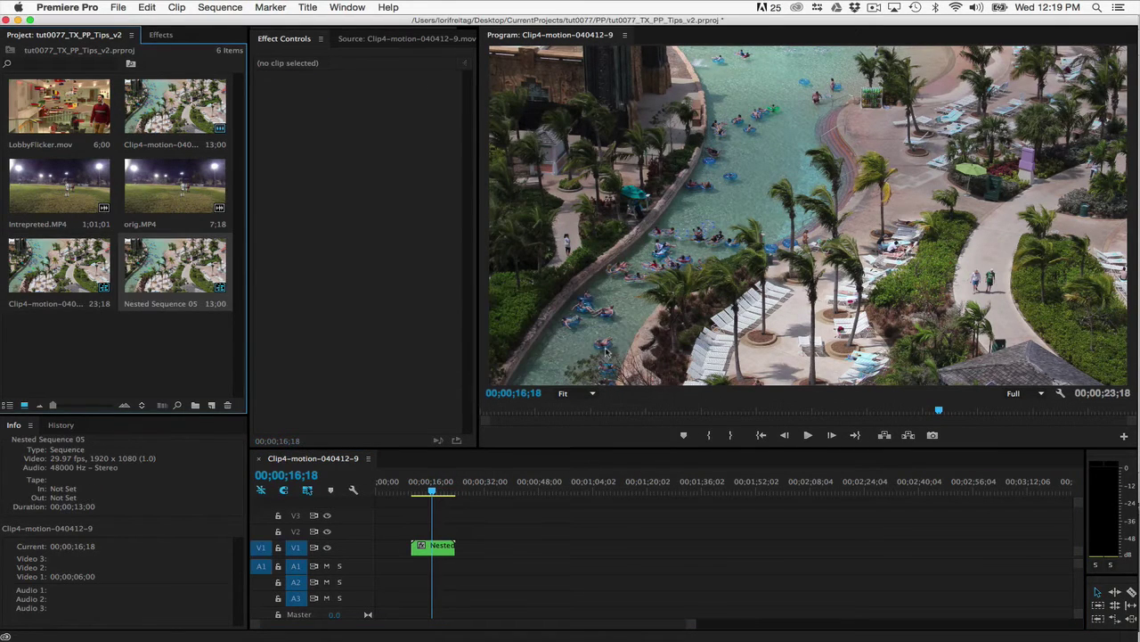
Inside the nested sequence, set the DE:Flicker Time Lapse reference frame to frame 180
double_click(438, 548)
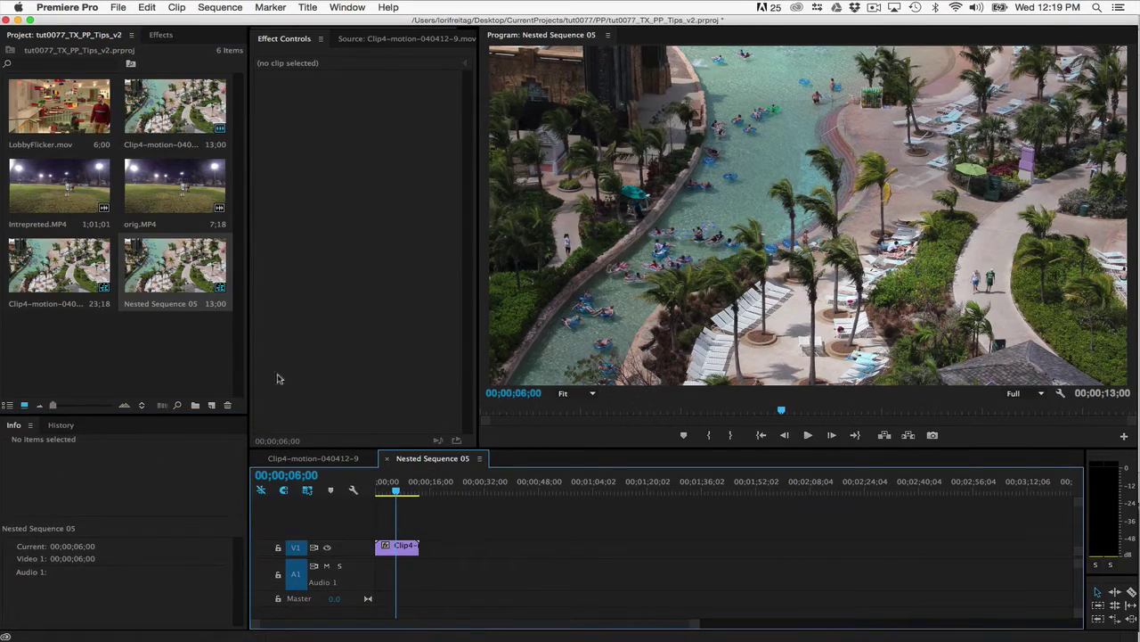
click(161, 35)
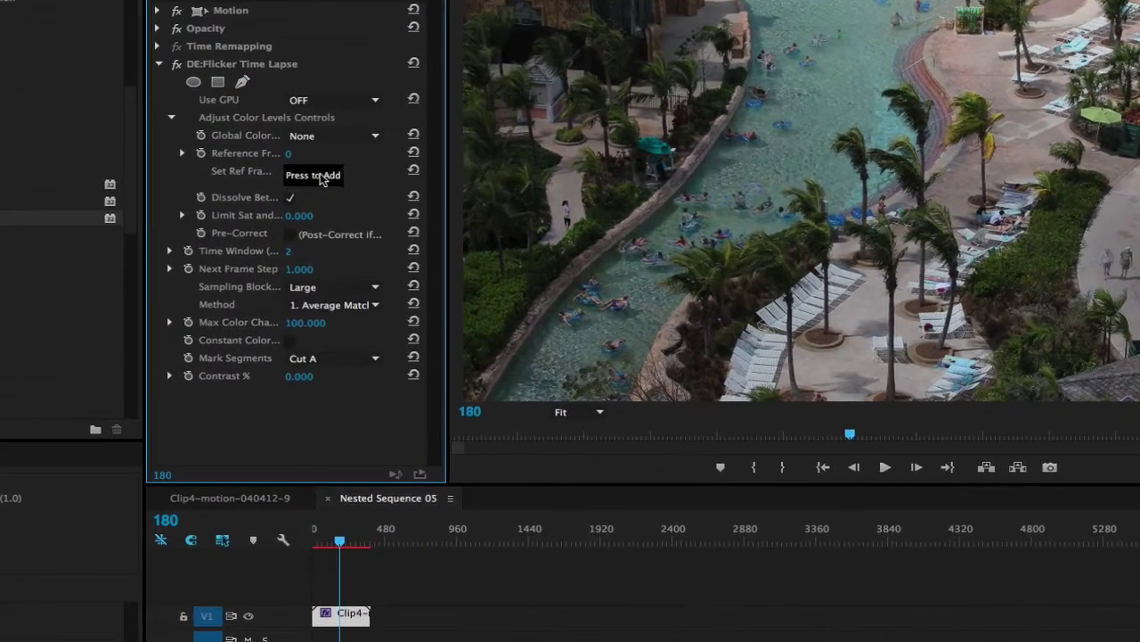
click(323, 177)
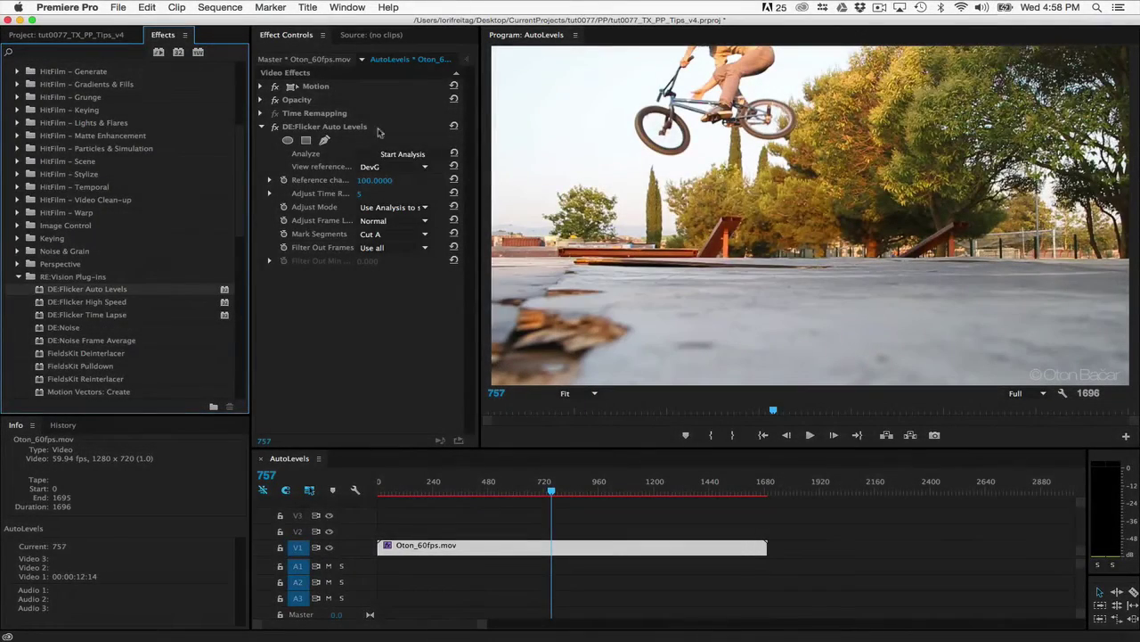
Start and cancel an Auto Levels analysis, then trim both ends of Oton_60fps.mov
click(417, 157)
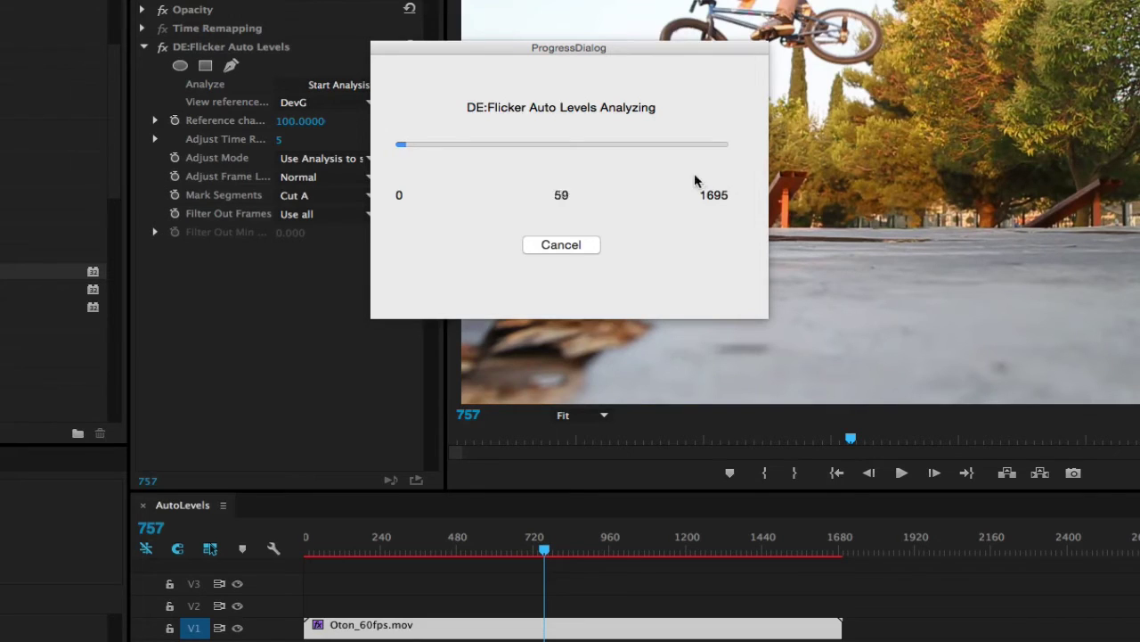
click(557, 245)
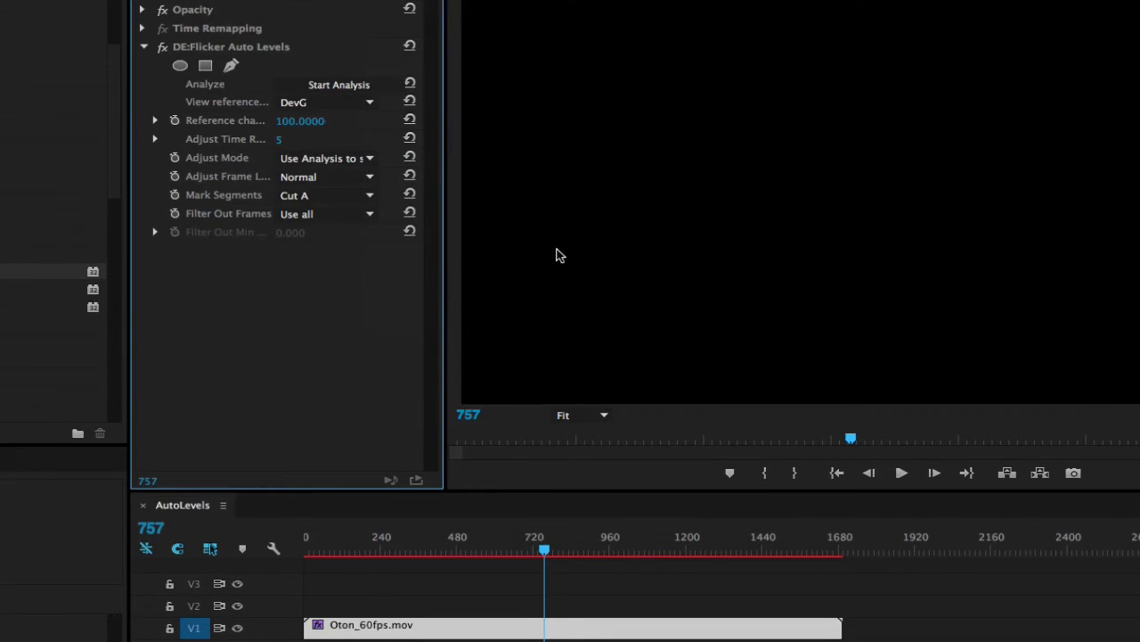
drag(307, 628, 434, 634)
drag(834, 629, 609, 629)
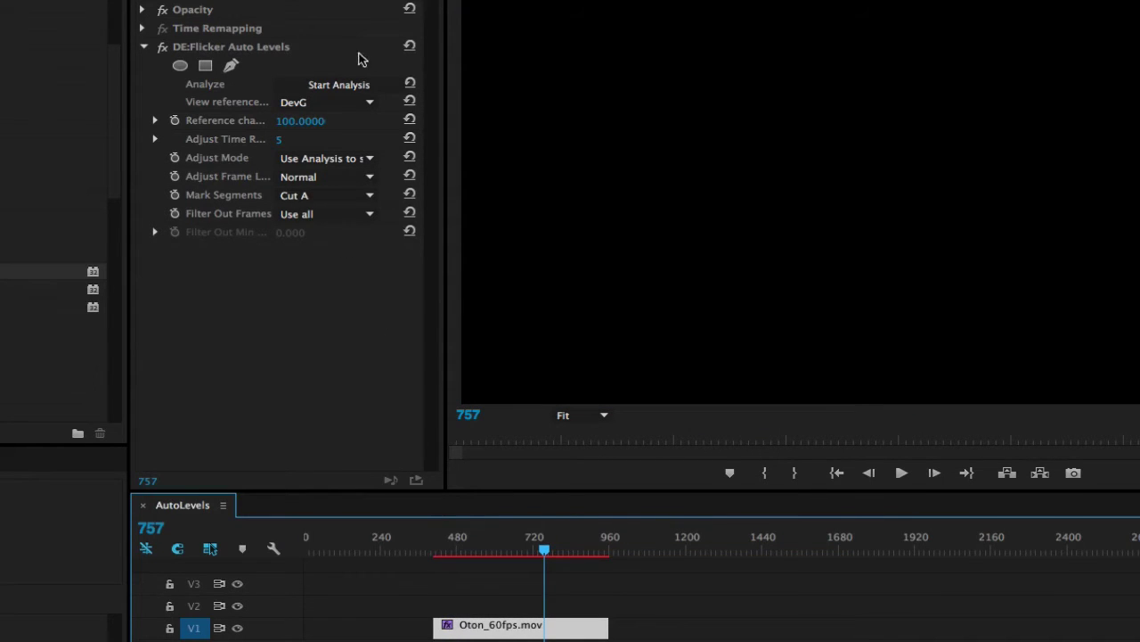
Cancel a second analysis and extend Oton_60fps.mov back from frame 0 to 1696
click(346, 86)
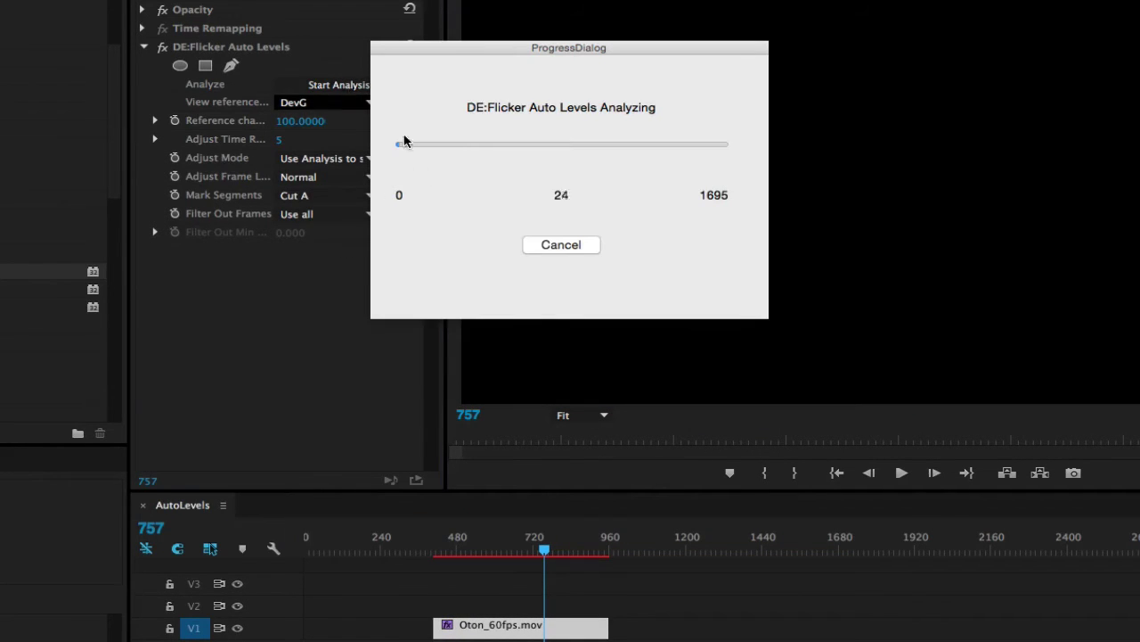
click(576, 246)
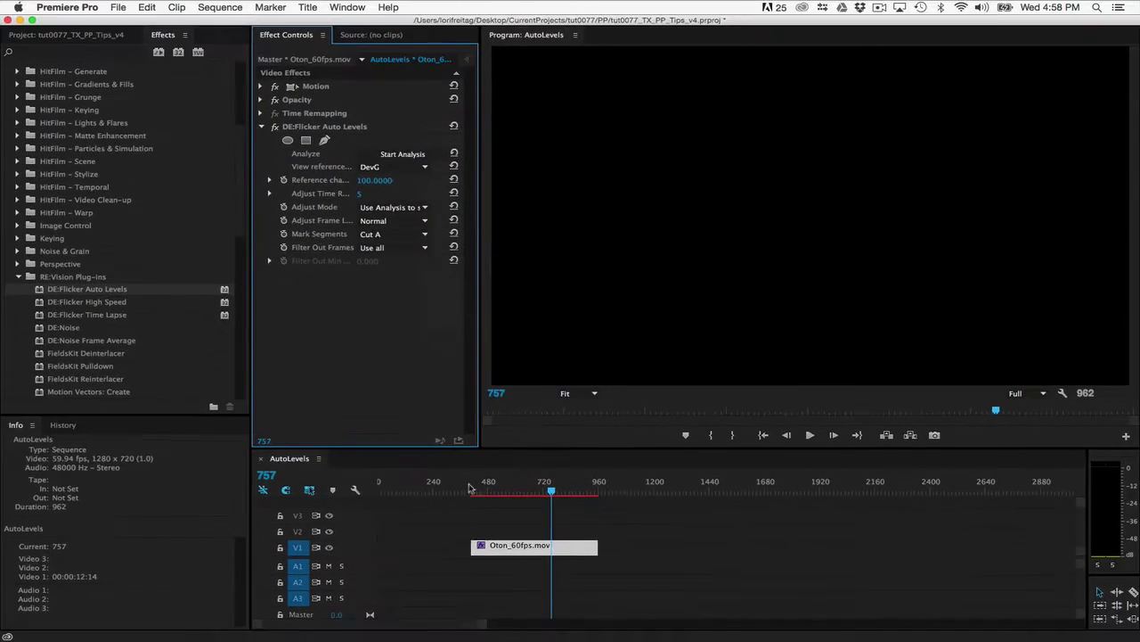
drag(472, 545, 380, 546)
drag(598, 545, 768, 547)
Razor the clip at frames 663 and 772, then zoom the timeline in on the cuts
click(530, 485)
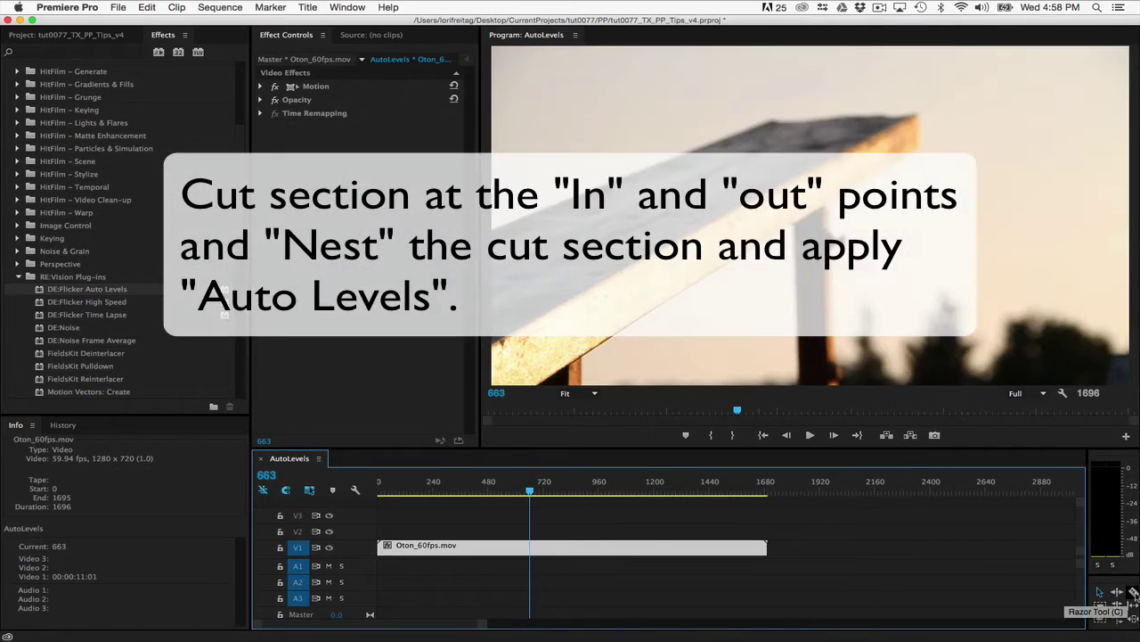
key(c)
click(534, 547)
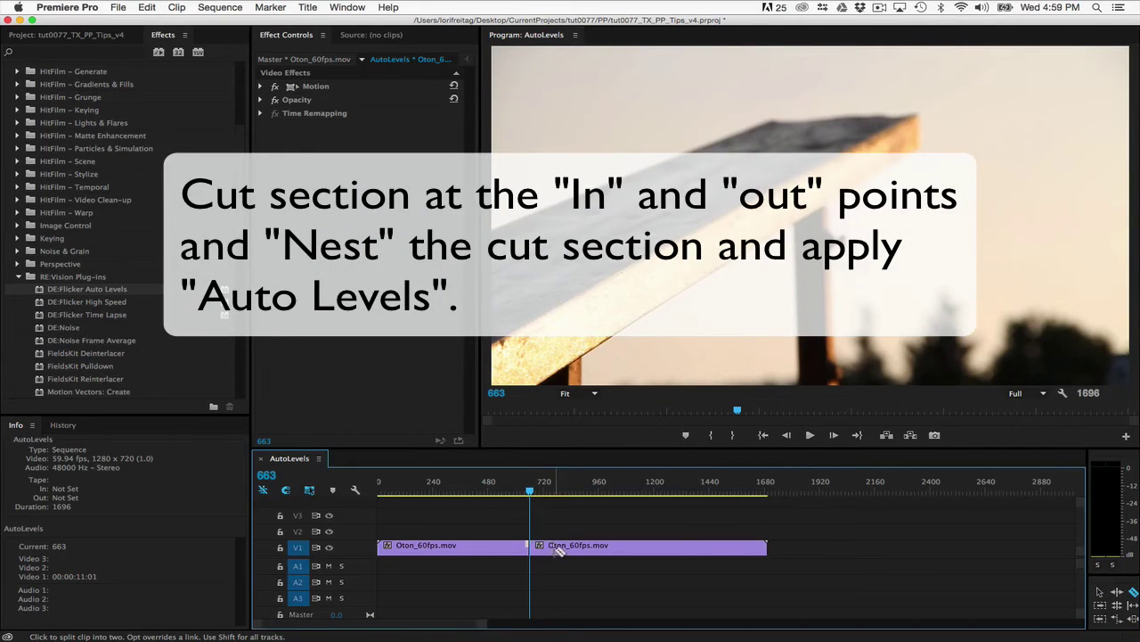
click(556, 547)
key(v)
key(=)
Nest the middle piece as Nested Sequence 08 and start a DE:Flicker Auto Levels analysis on it
click(728, 555)
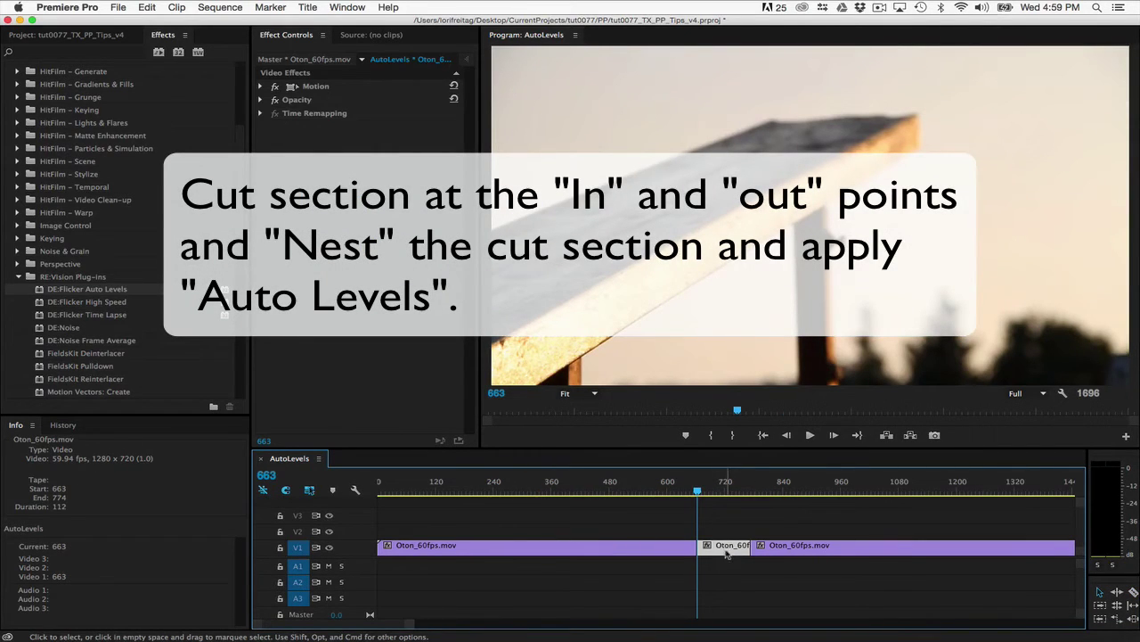
right_click(728, 553)
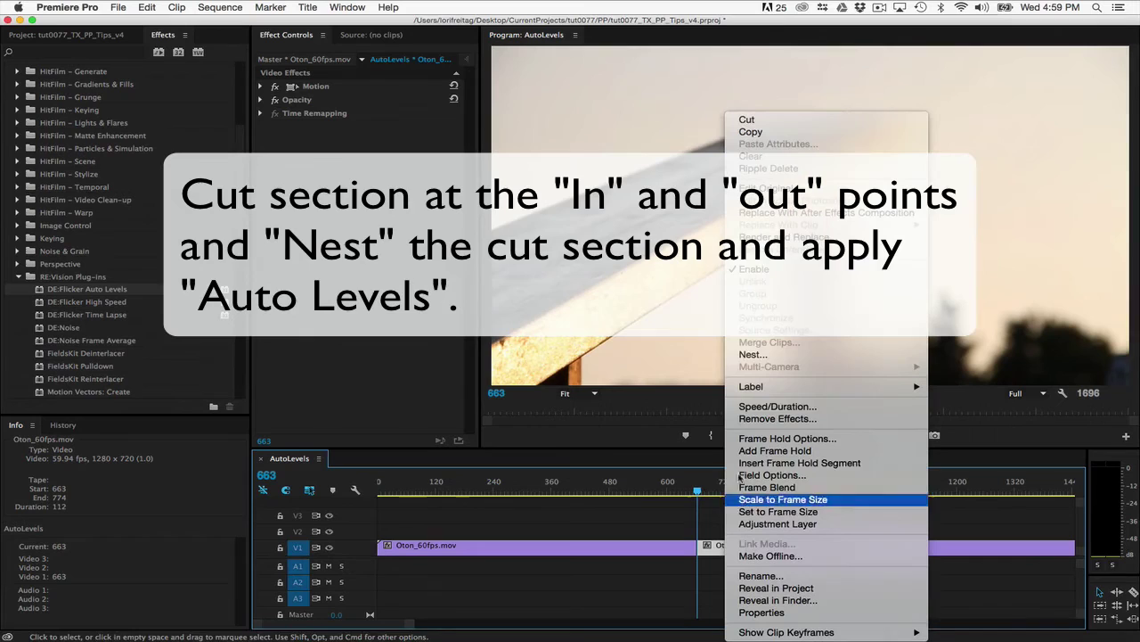
click(753, 354)
click(603, 347)
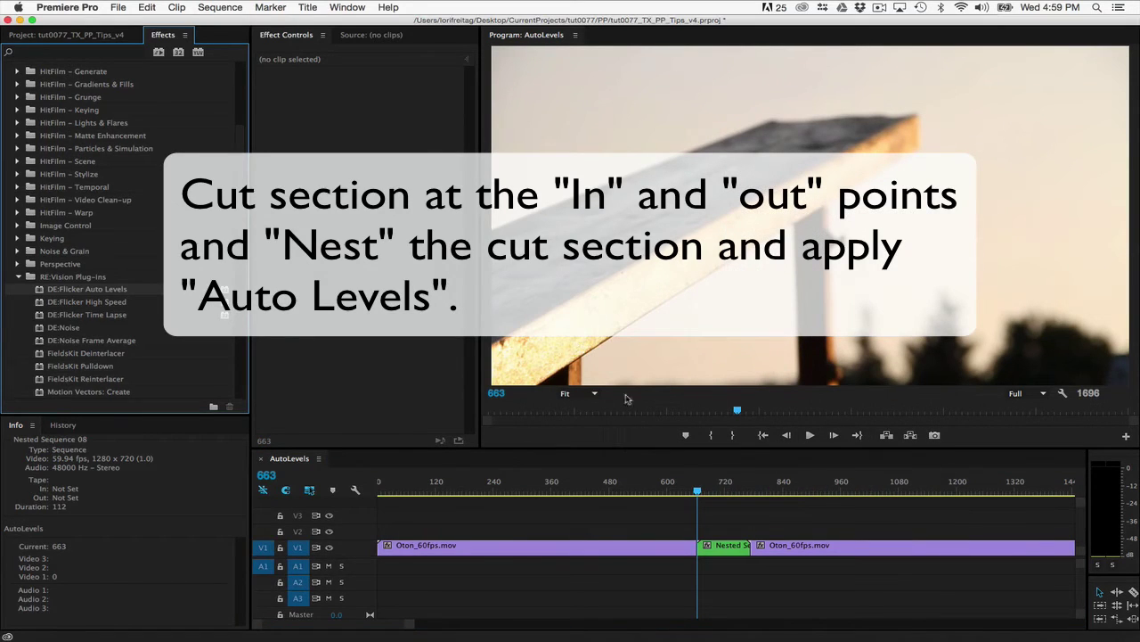
drag(125, 287, 728, 547)
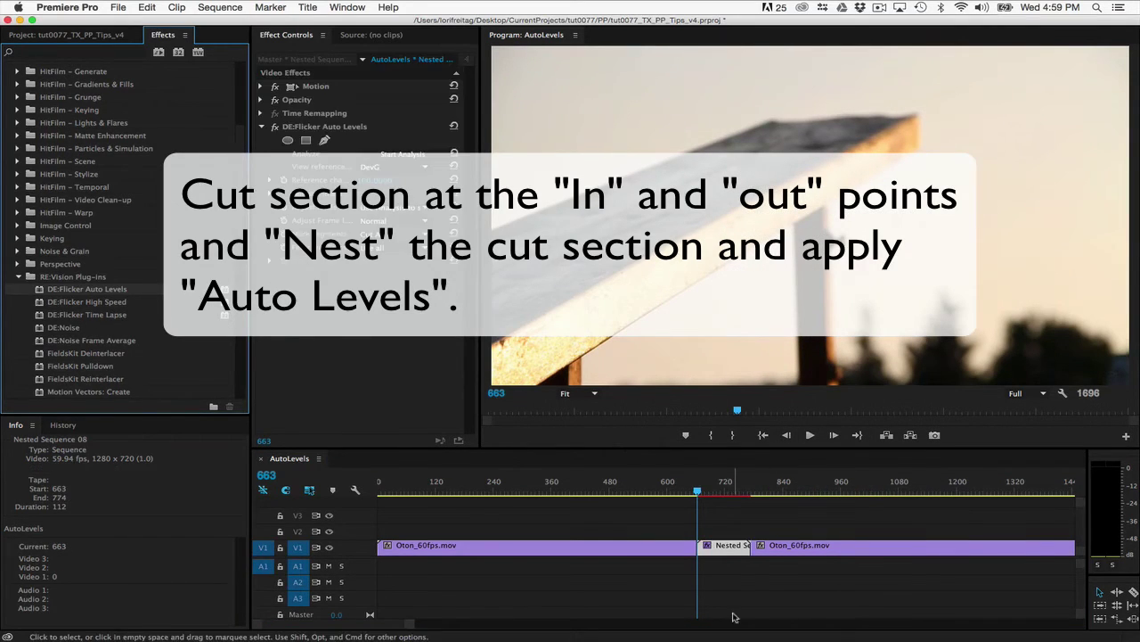
click(401, 154)
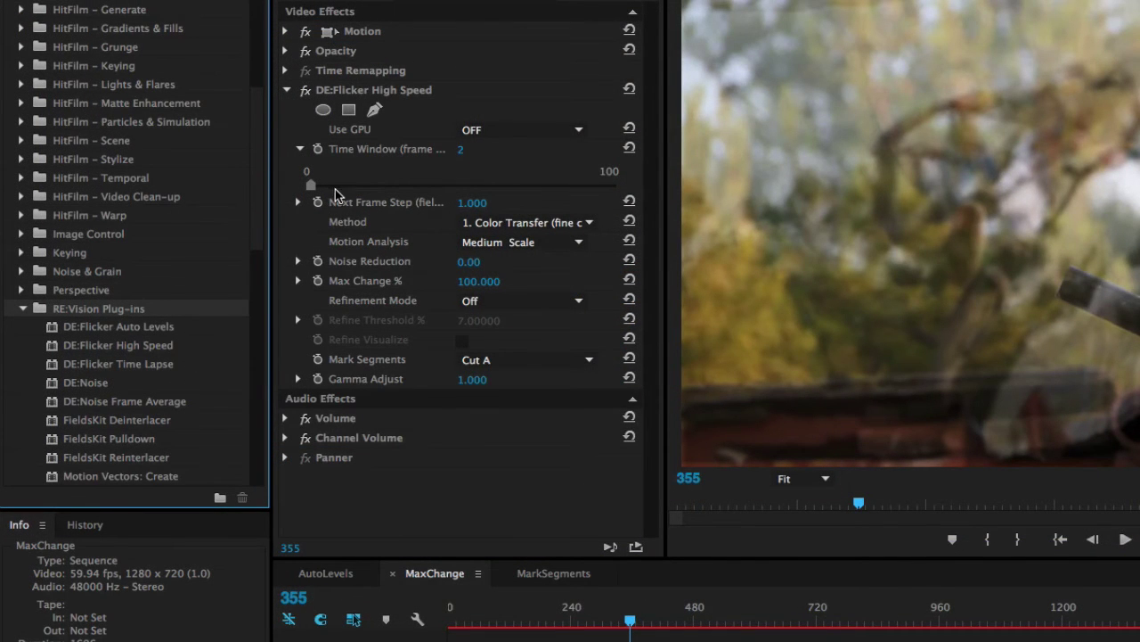
Turn on Time Window keyframing and enter its value at frame 355
click(317, 149)
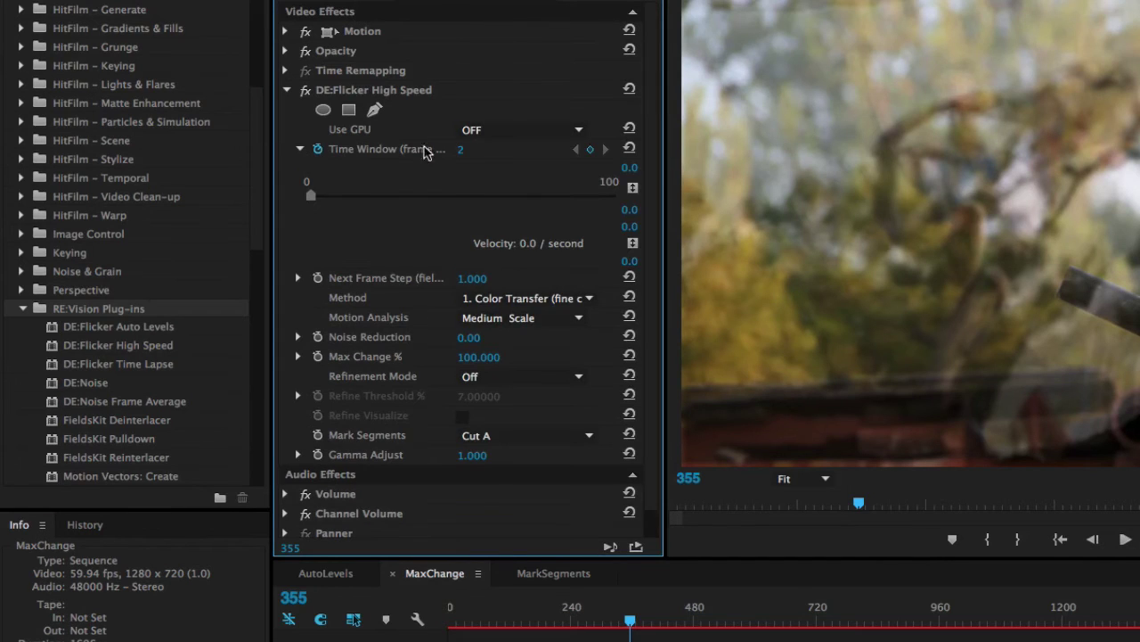
click(461, 151)
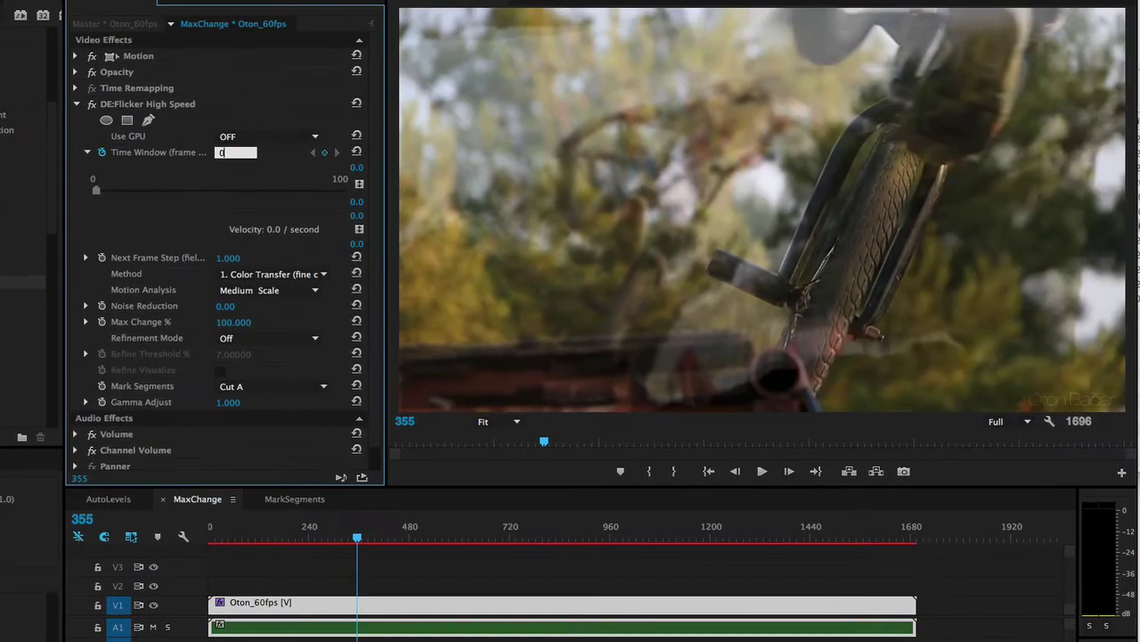
key(Return)
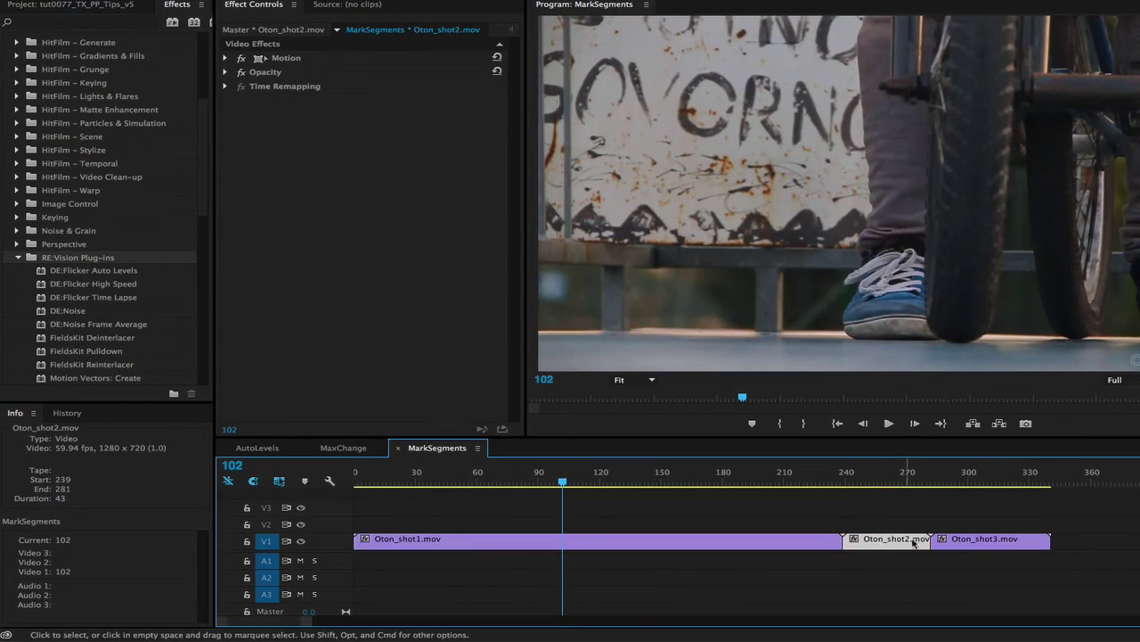
Apply DE:Flicker Auto Levels to Oton_shot1.mov, then select all three Oton_shot clips
click(987, 543)
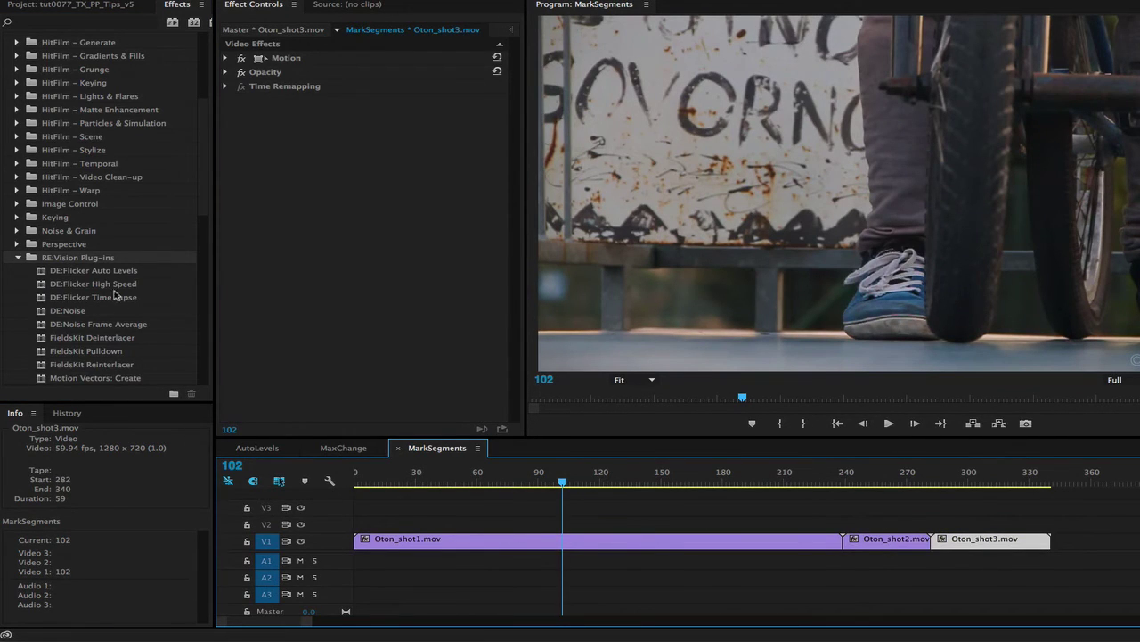
drag(101, 270, 468, 538)
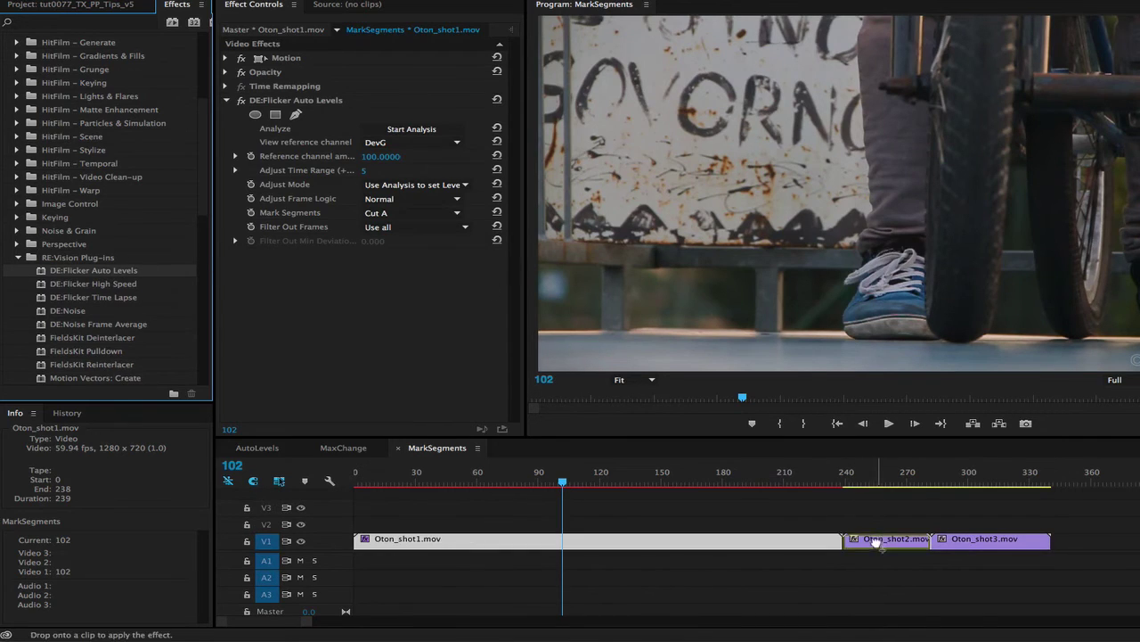
click(877, 539)
click(1008, 540)
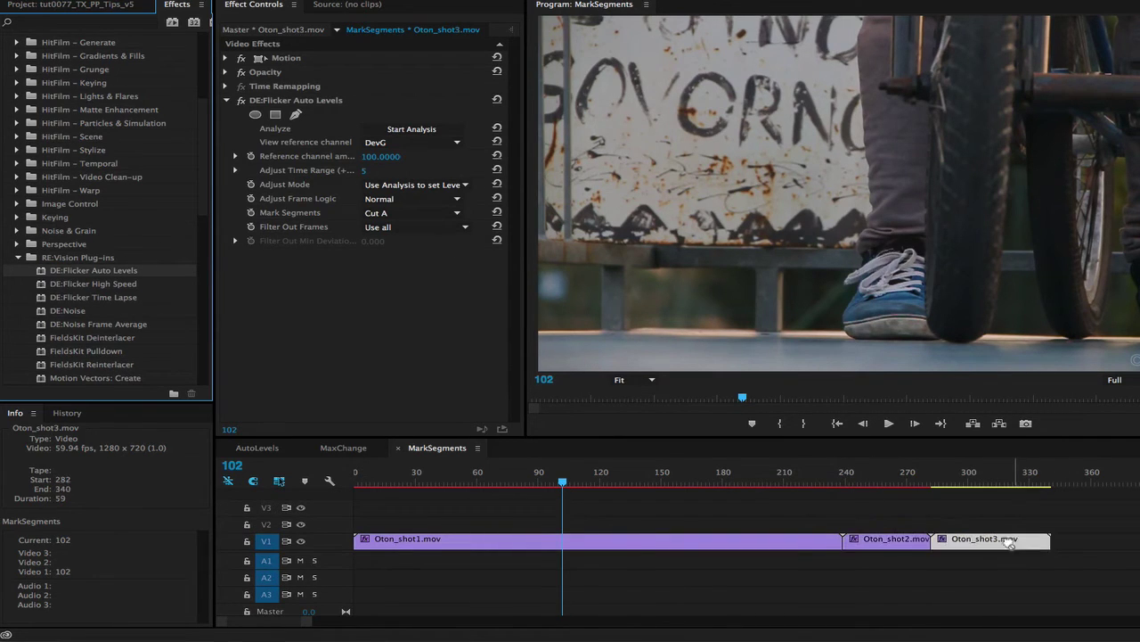
click(782, 538)
shift+click(989, 538)
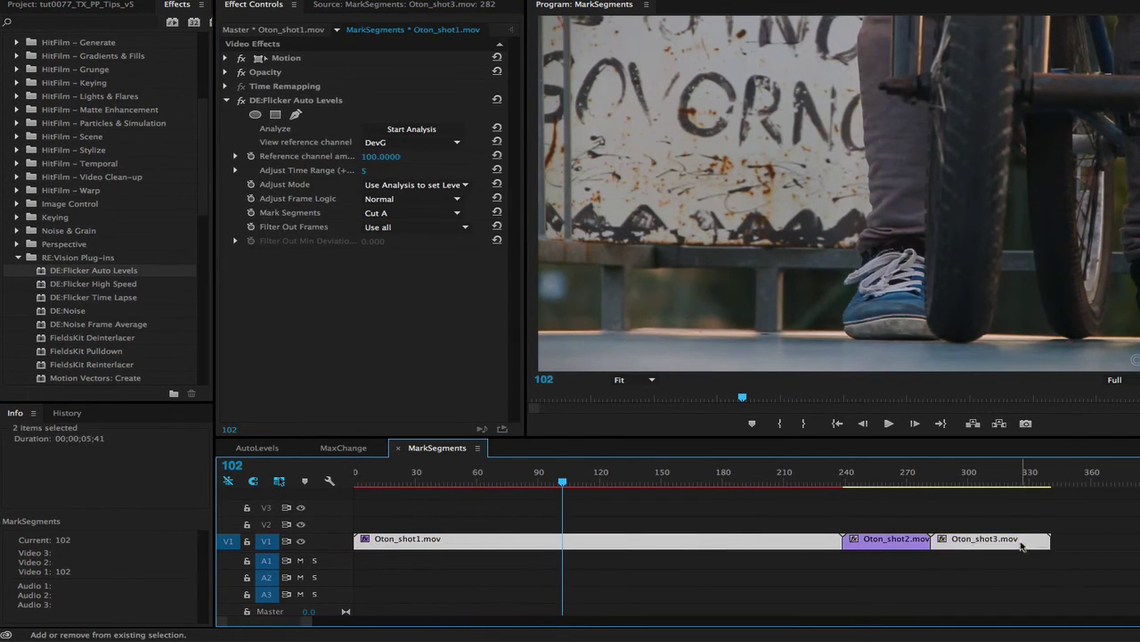
shift+click(882, 538)
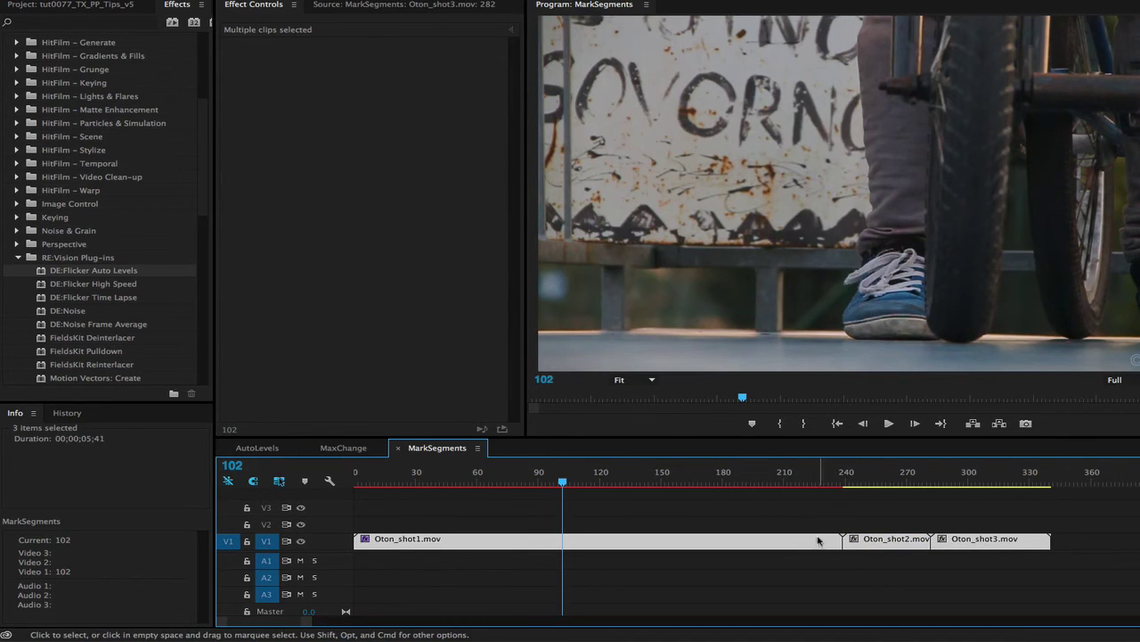
Nest the three clips as Nested Sequence 09 and apply DE:Flicker Auto Levels to it
right_click(822, 542)
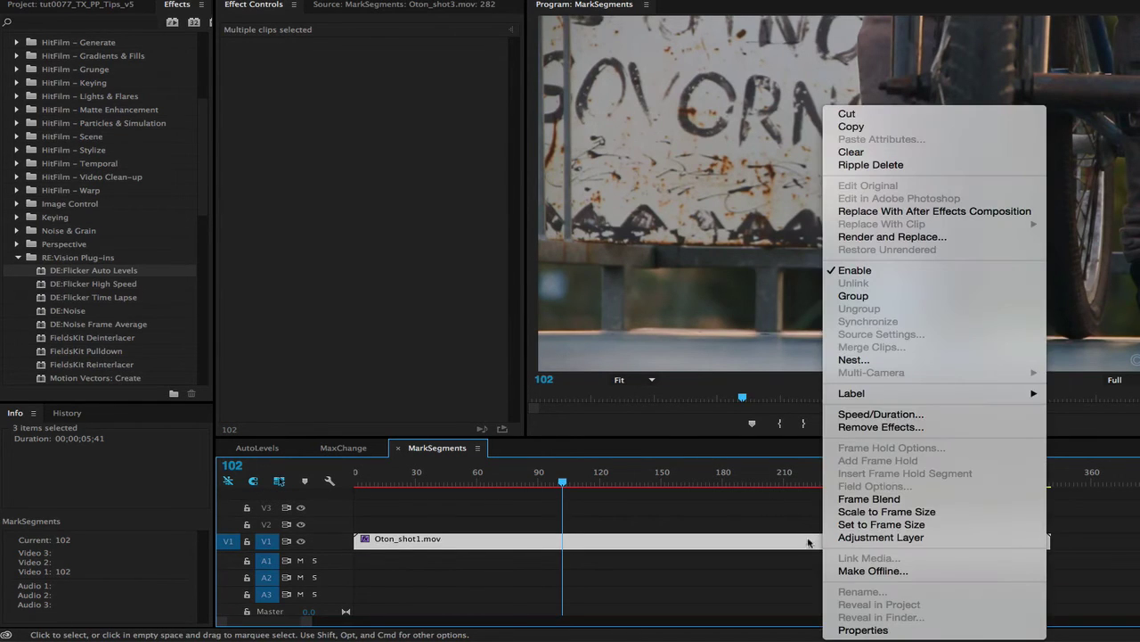
click(872, 360)
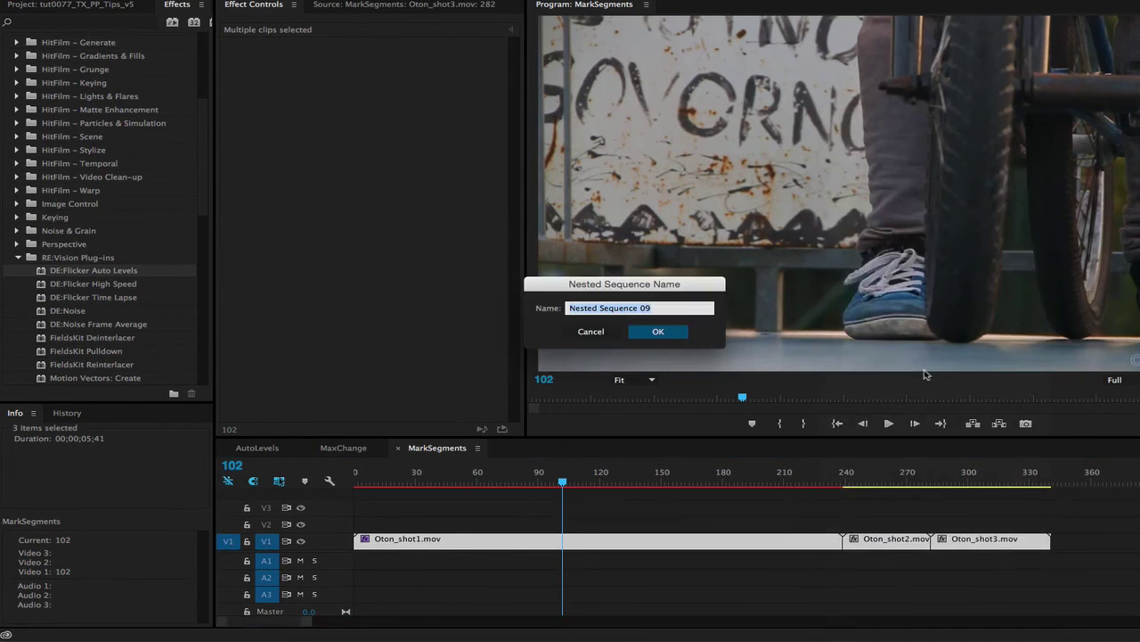
click(659, 331)
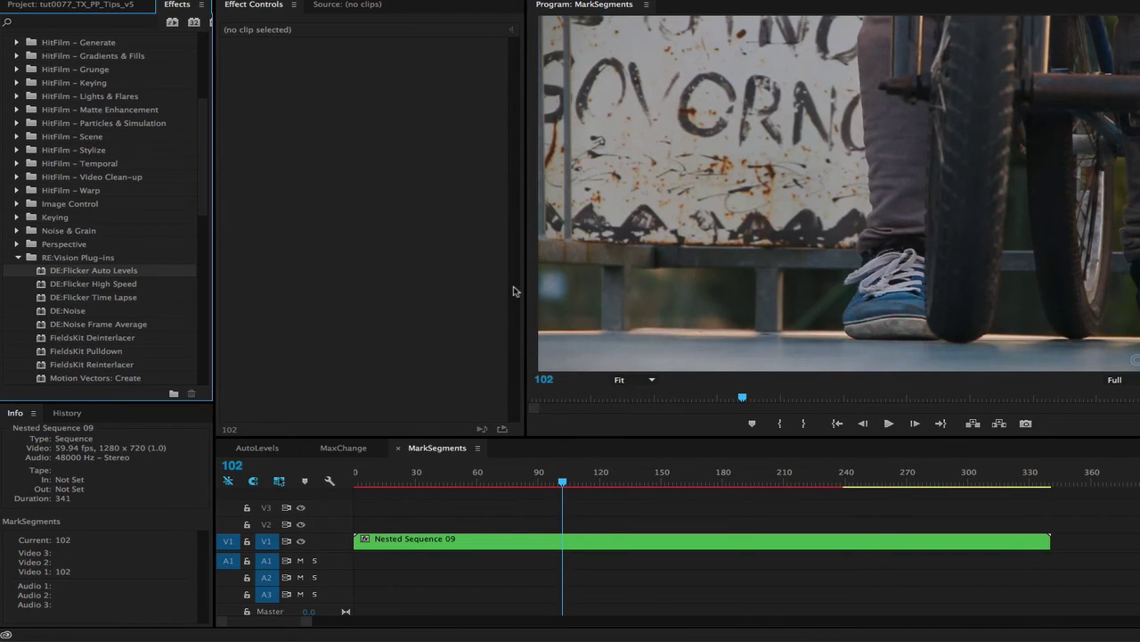
drag(72, 275, 668, 540)
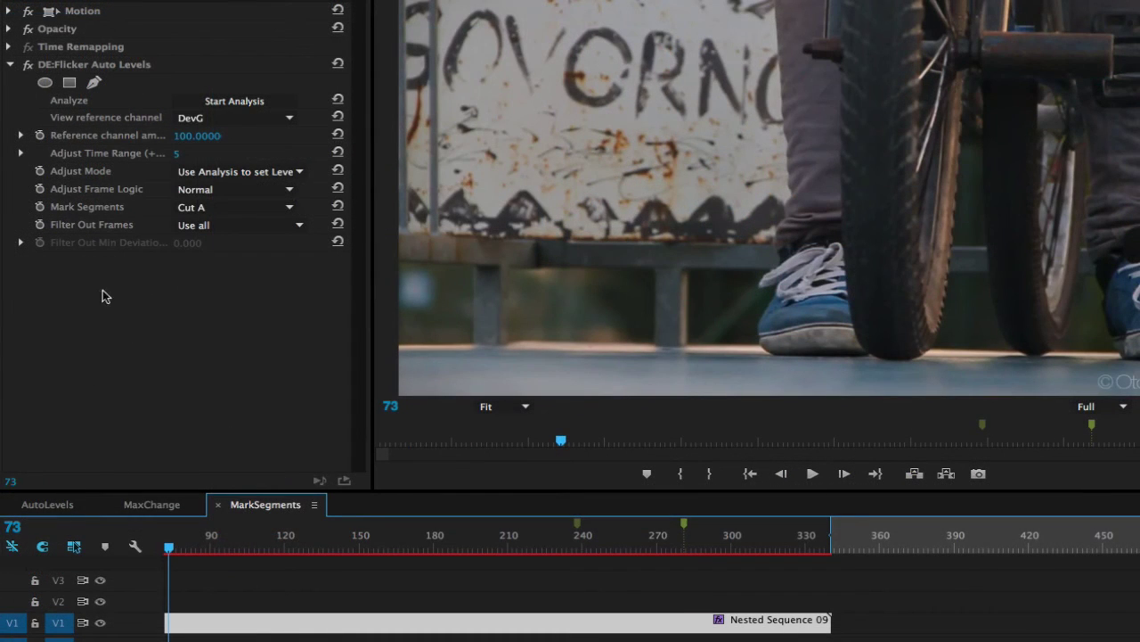
Keyframe Mark Segments: Cut A at frame 73, Cut B at 238, Cut C at 281
click(39, 207)
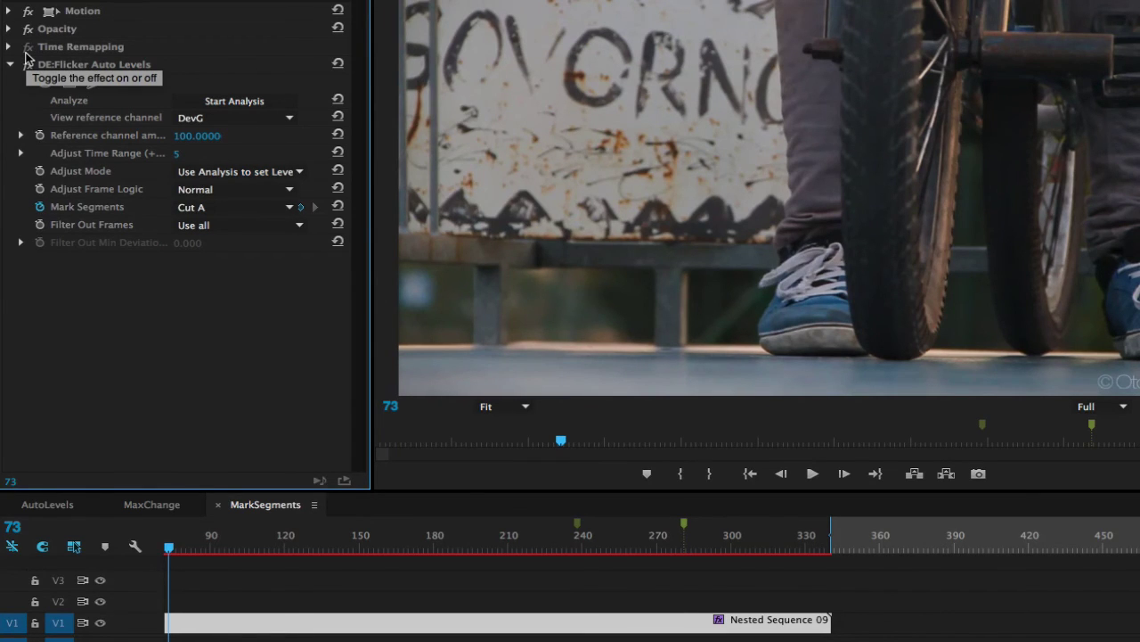
key(shift+m)
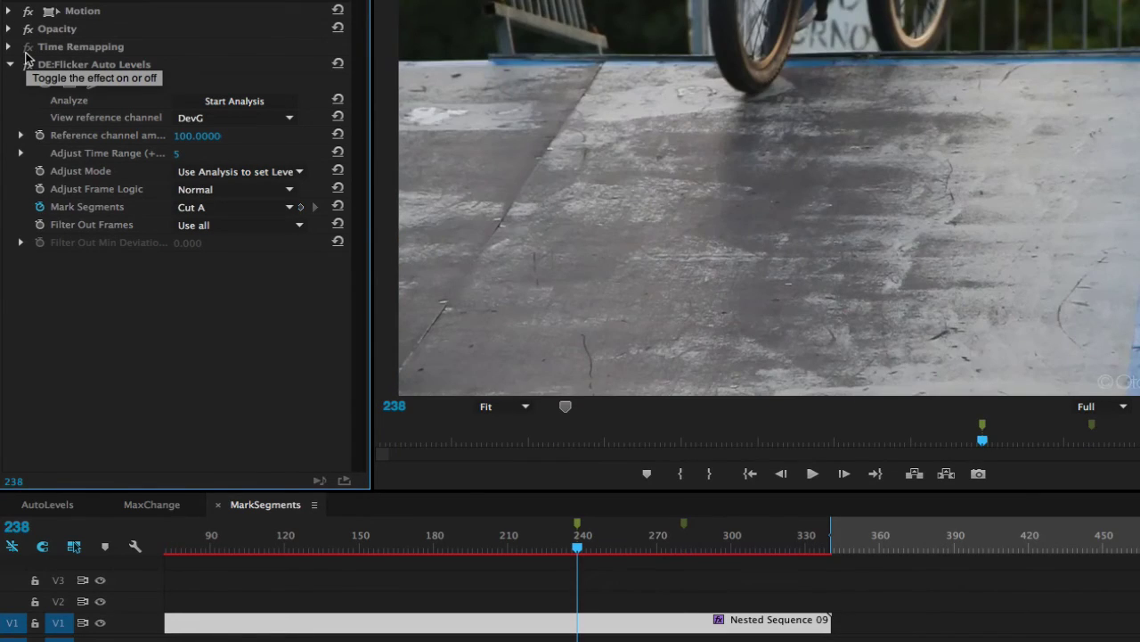
click(200, 212)
click(200, 237)
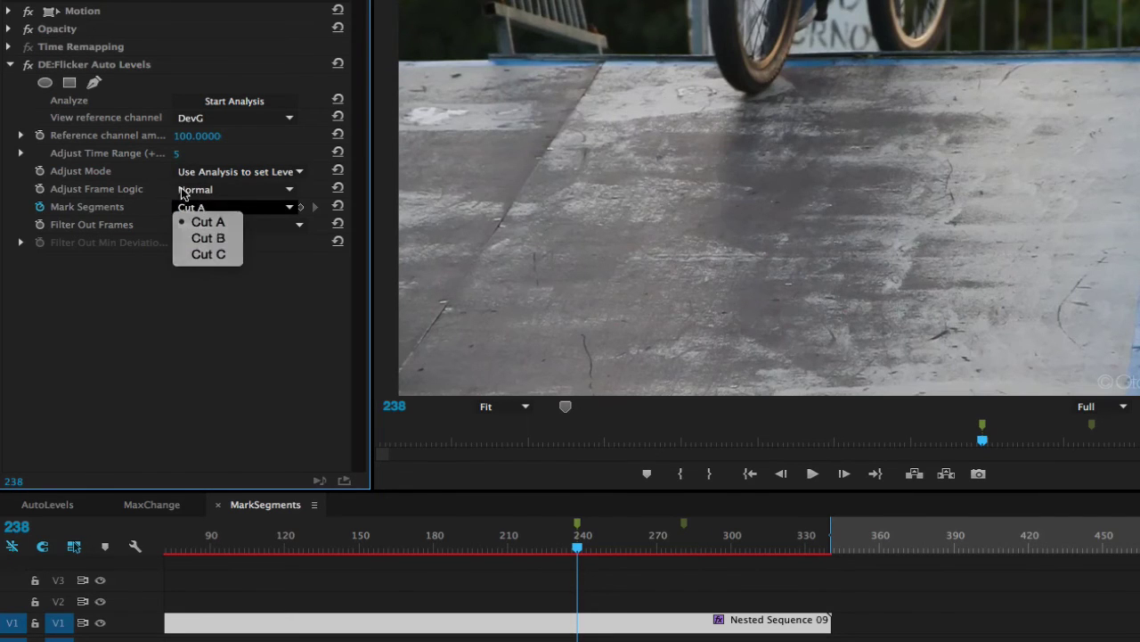
key(shift+m)
click(201, 207)
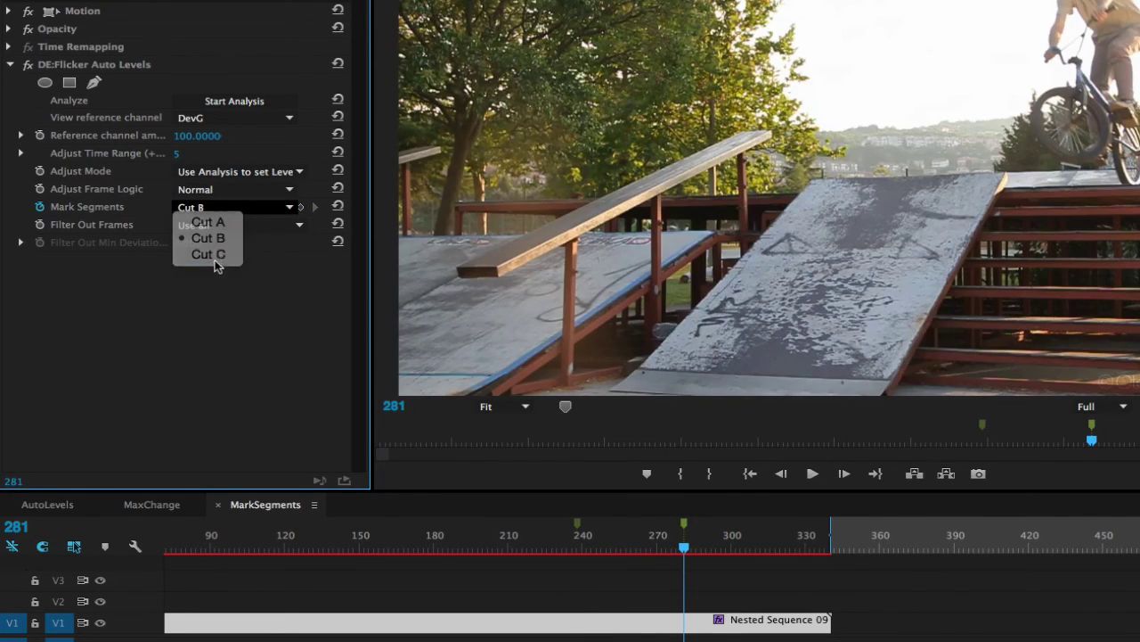
click(220, 258)
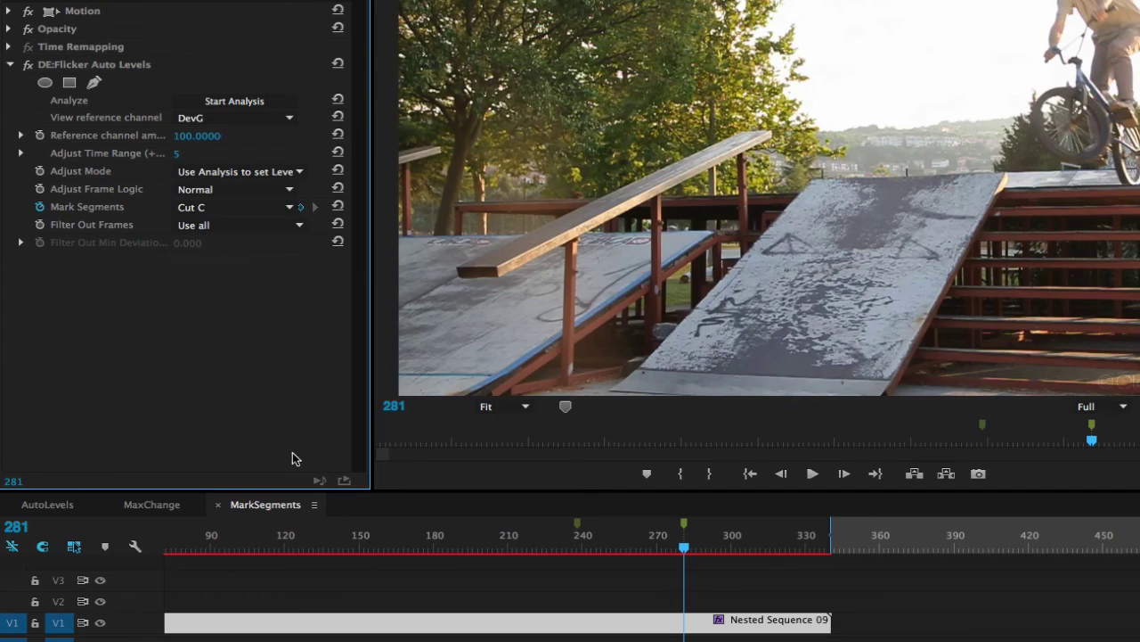